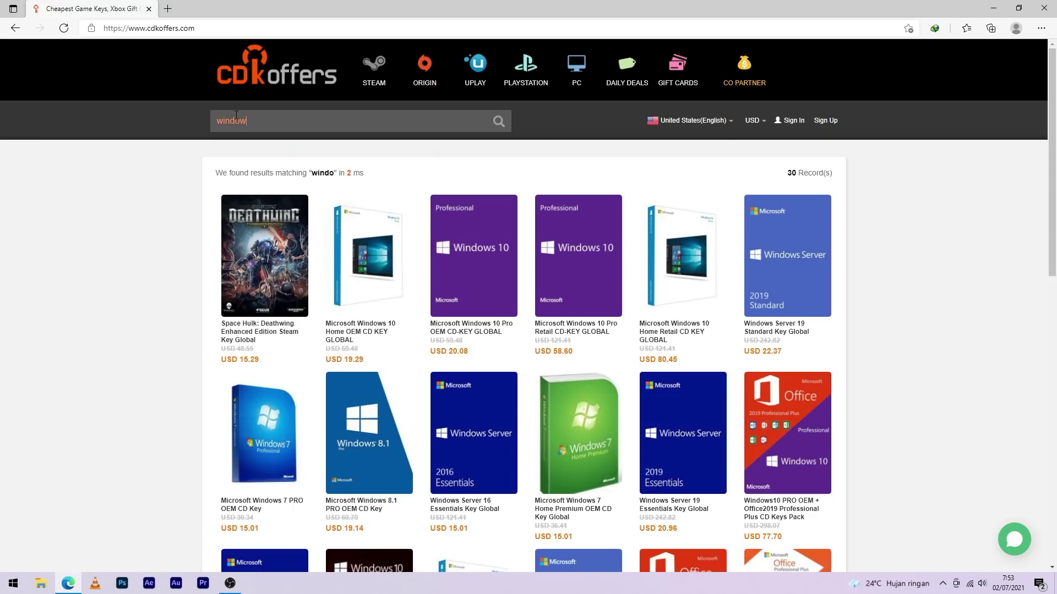
# Search the store for "windows" and open the Microsoft Windows 10 Pro OEM CD-KEY GLOBAL product page.
pyautogui.write('s')
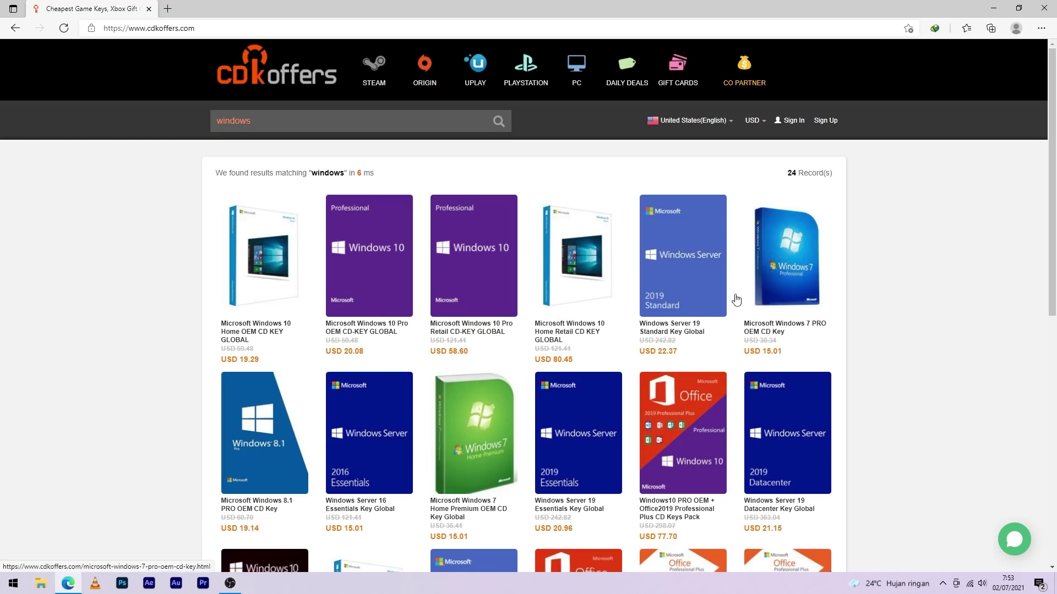
pyautogui.click(364, 279)
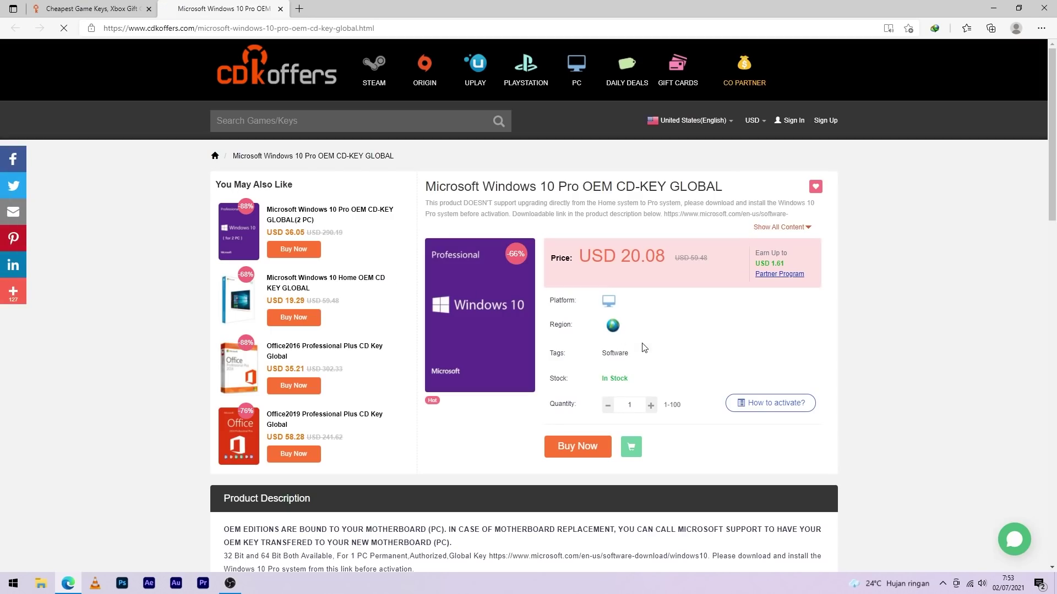
# Start buying the Windows 10 Pro key and sign in to the store with a Google account.
pyautogui.click(594, 449)
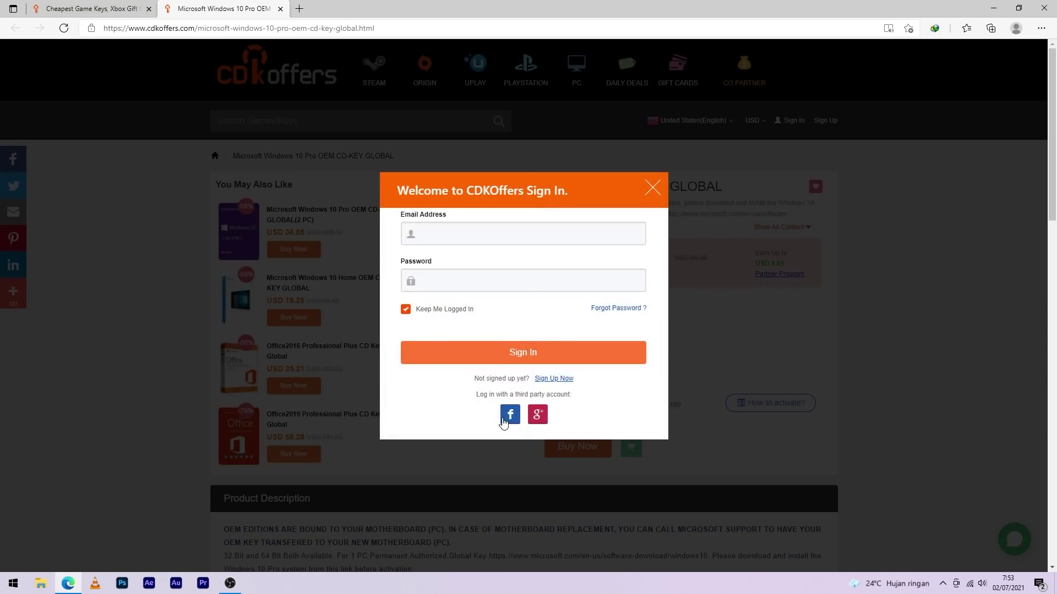
pyautogui.click(539, 416)
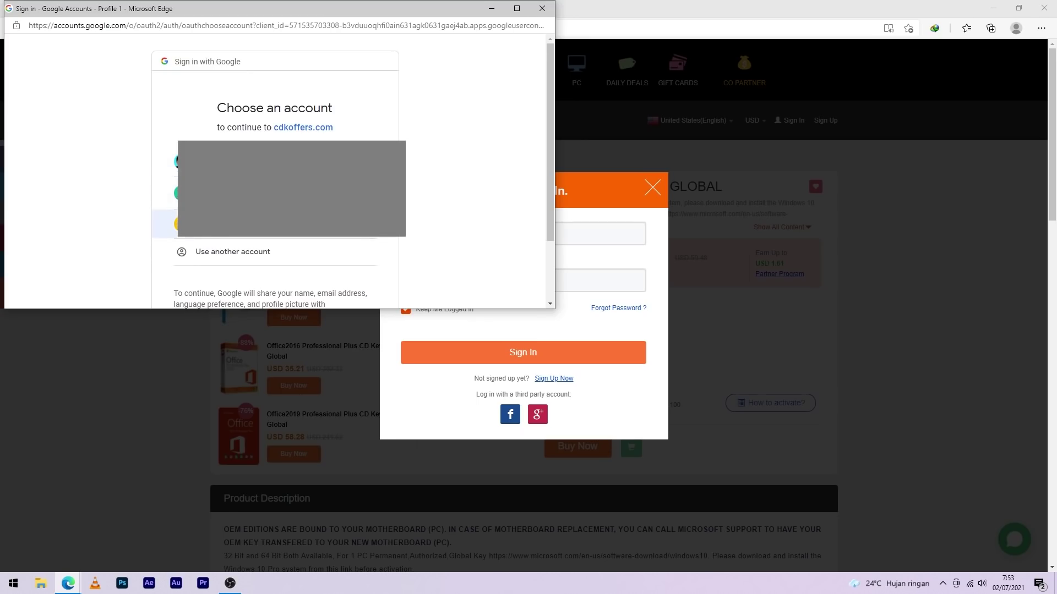
pyautogui.click(377, 236)
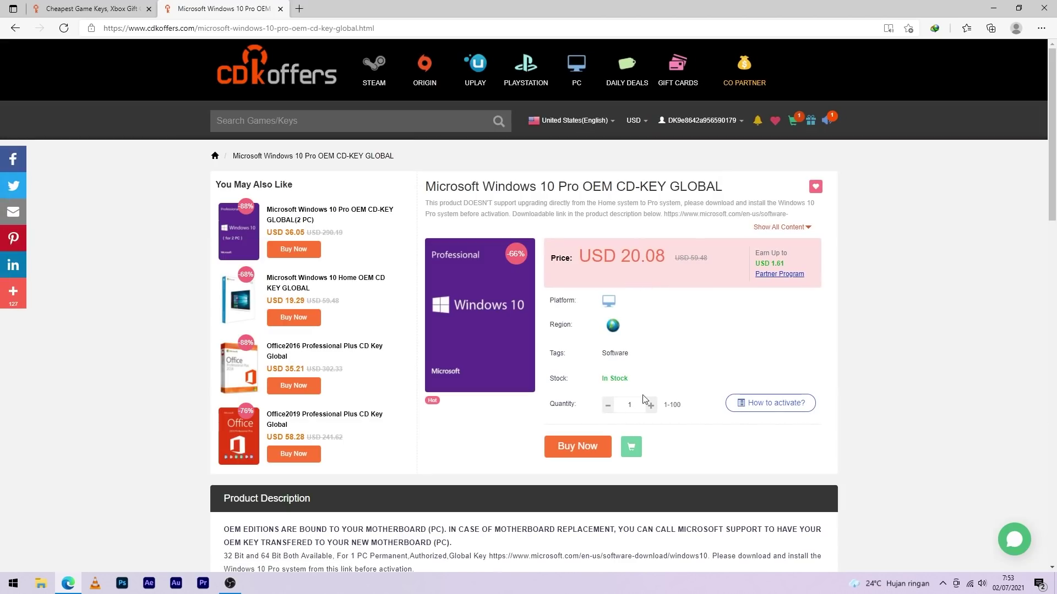
# Proceed to checkout with one Windows 10 Pro key and apply the promotion code UP20.
pyautogui.click(584, 452)
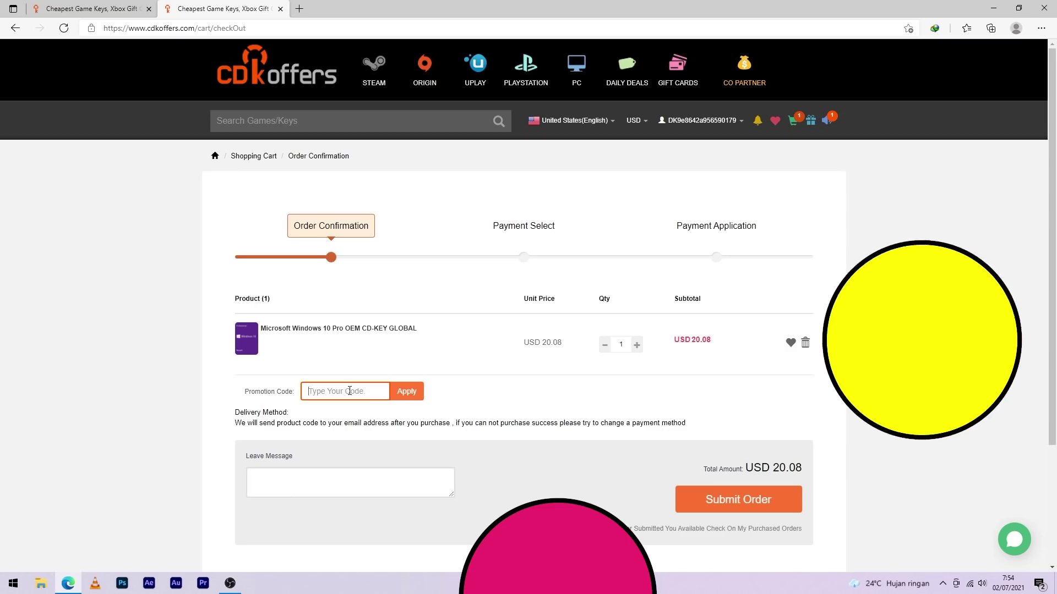
pyautogui.write('UP20')
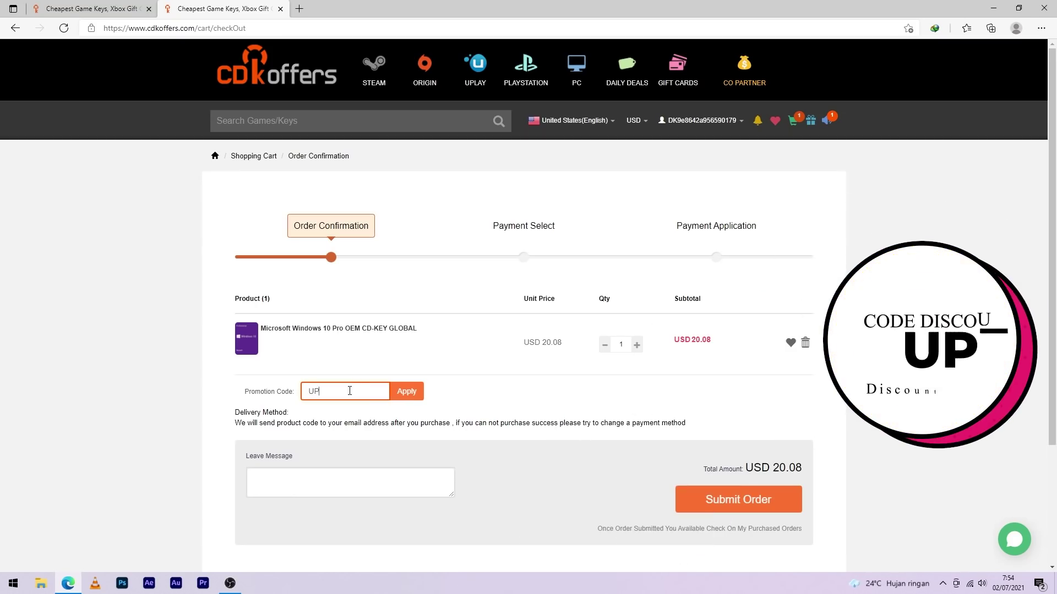
pyautogui.click(409, 391)
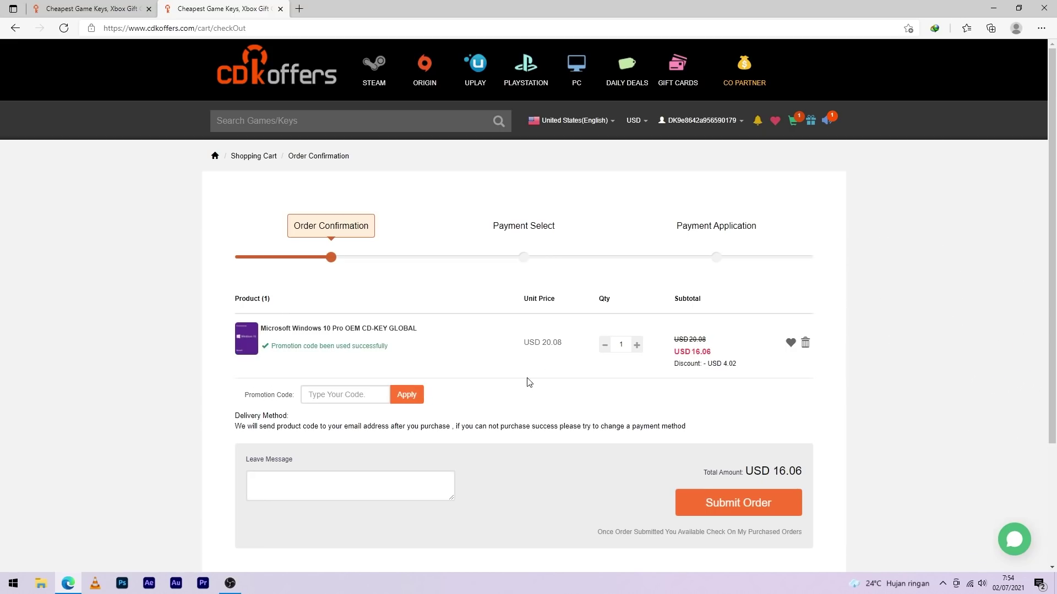
# Submit the order and pay for it through PayPal using the PayPal balance.
pyautogui.click(724, 503)
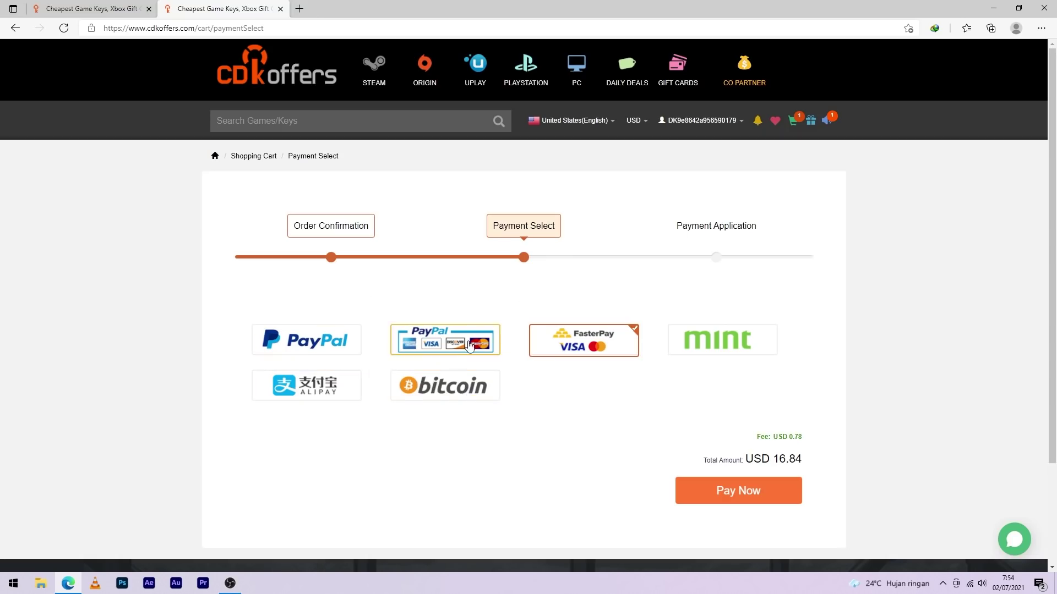
pyautogui.click(318, 352)
pyautogui.click(737, 477)
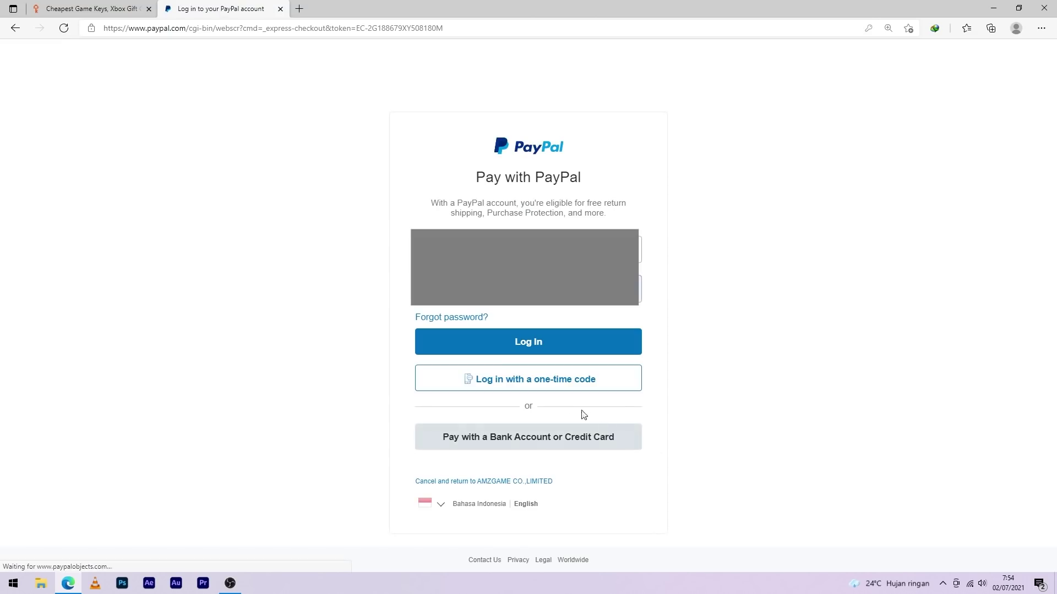
pyautogui.click(511, 345)
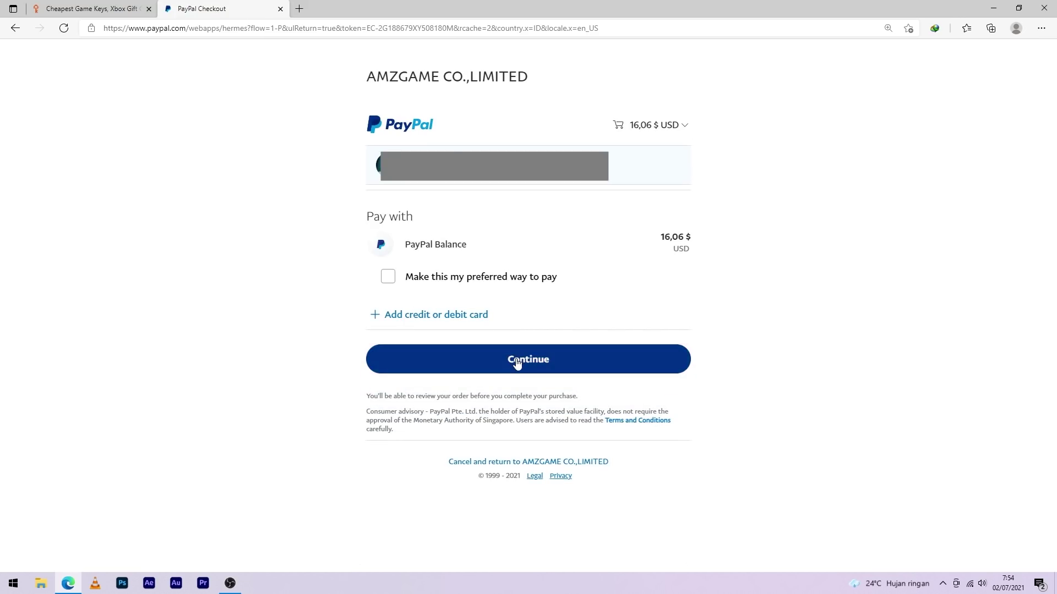
pyautogui.click(517, 361)
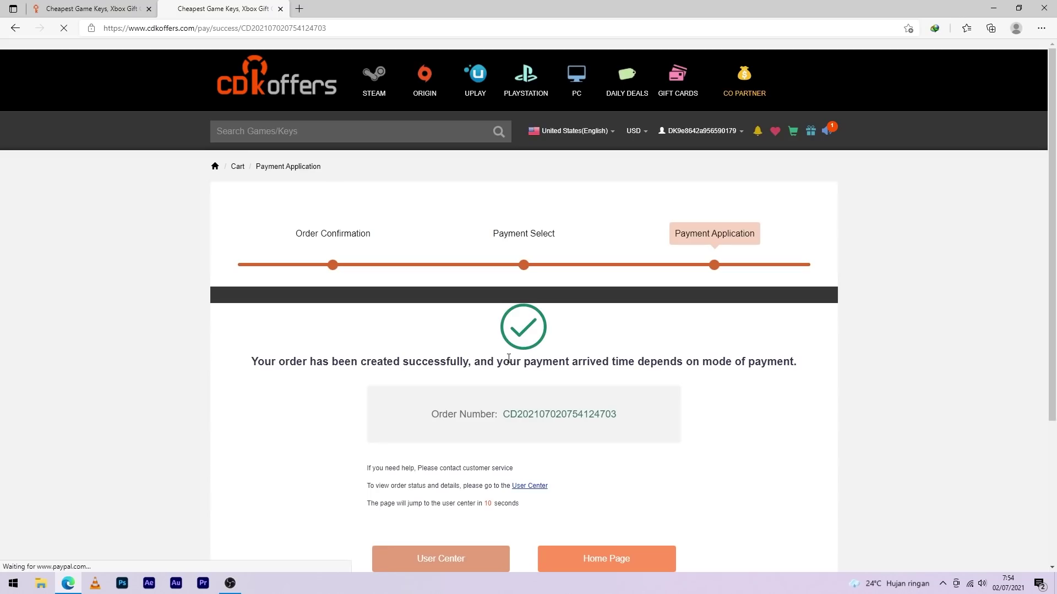
pyautogui.scroll(-2, 349, 372)
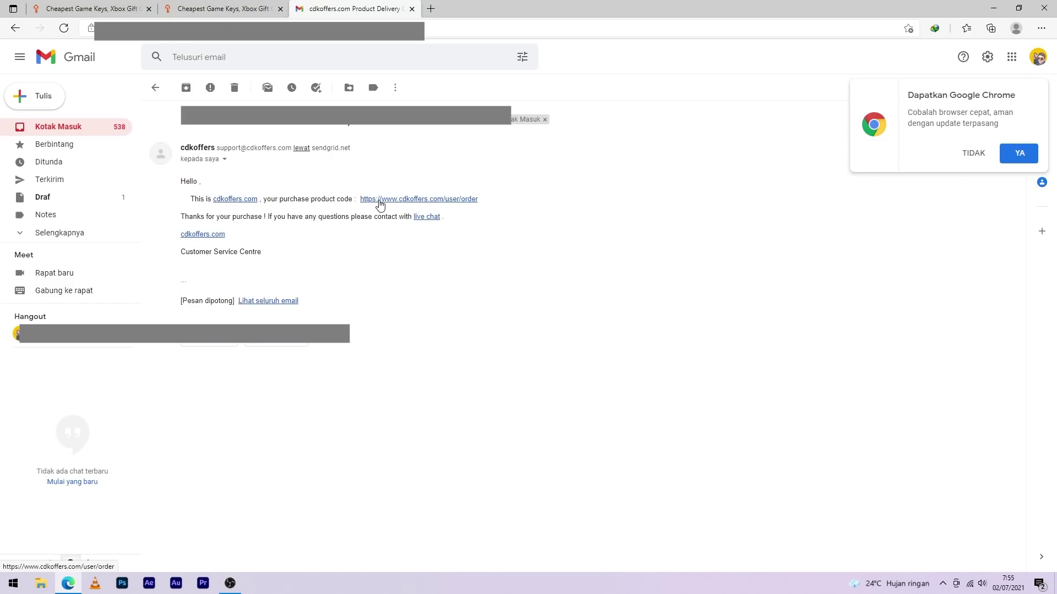
# Open the purchased order from the delivery email, reveal its Windows 10 Pro product key and copy the key.
pyautogui.click(379, 200)
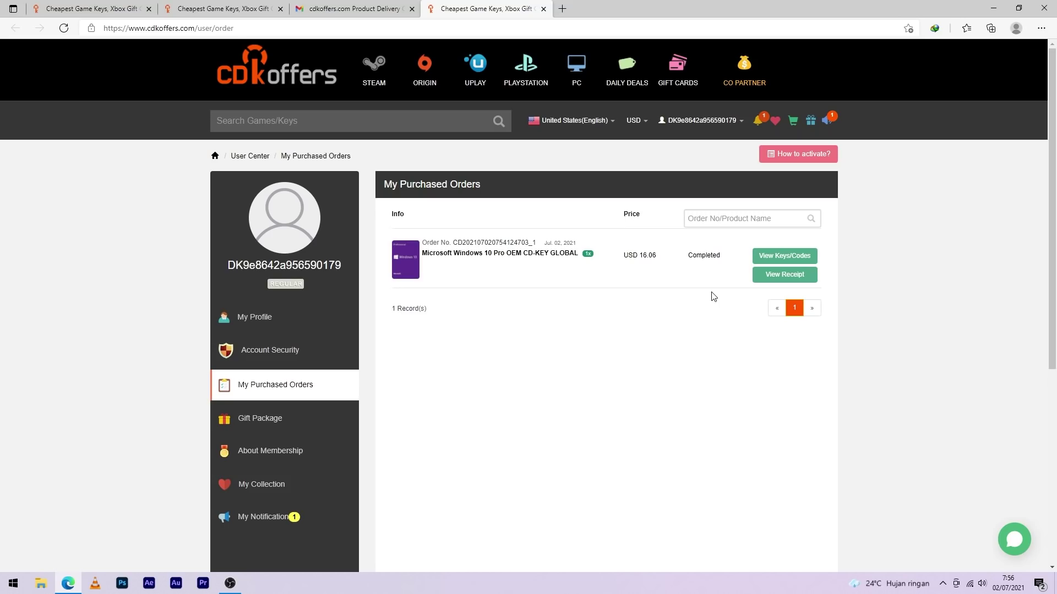
pyautogui.click(787, 258)
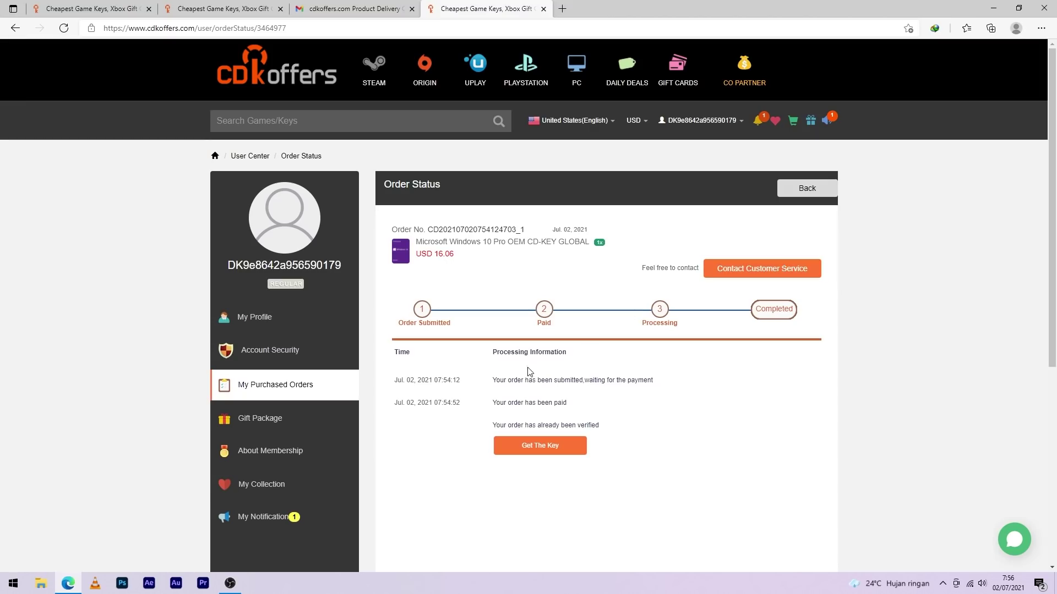
pyautogui.click(536, 445)
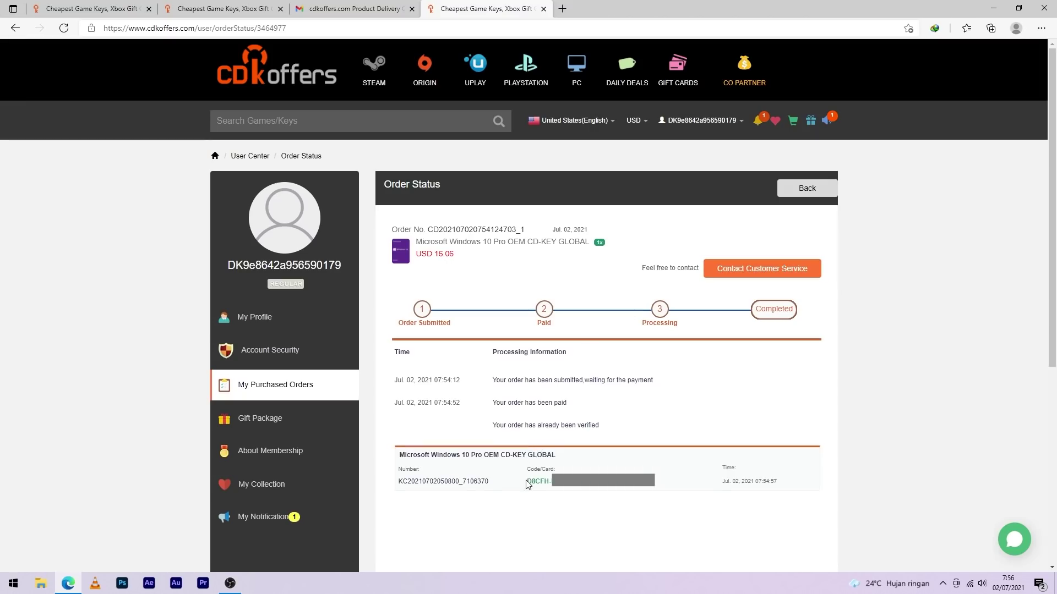
pyautogui.moveTo(524, 486); pyautogui.dragTo(650, 482)
# Change the Windows product key in the Activation settings by pasting the purchased key and continuing.
pyautogui.click(13, 583)
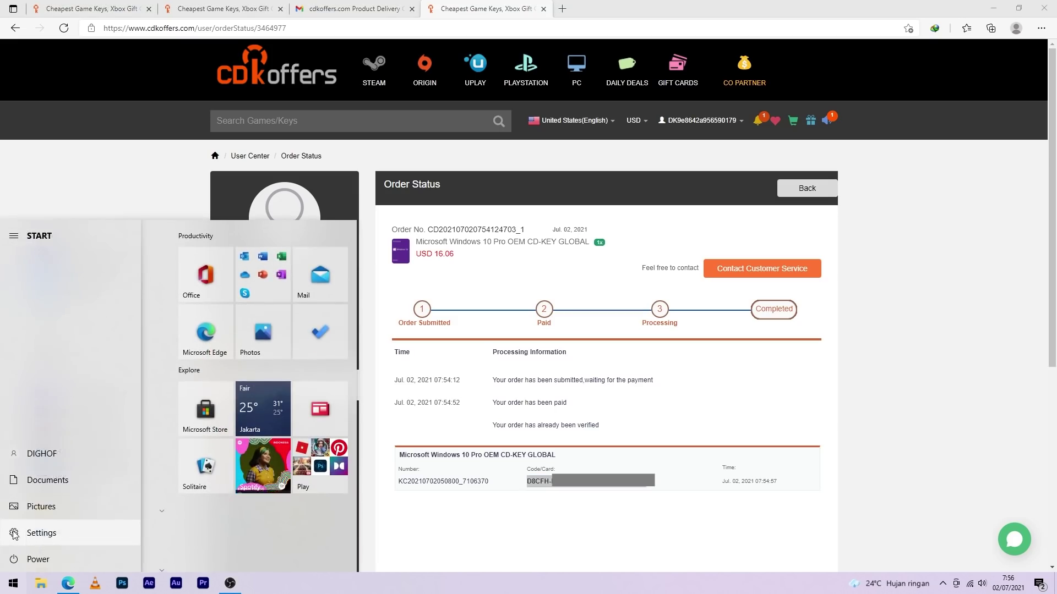
pyautogui.click(14, 533)
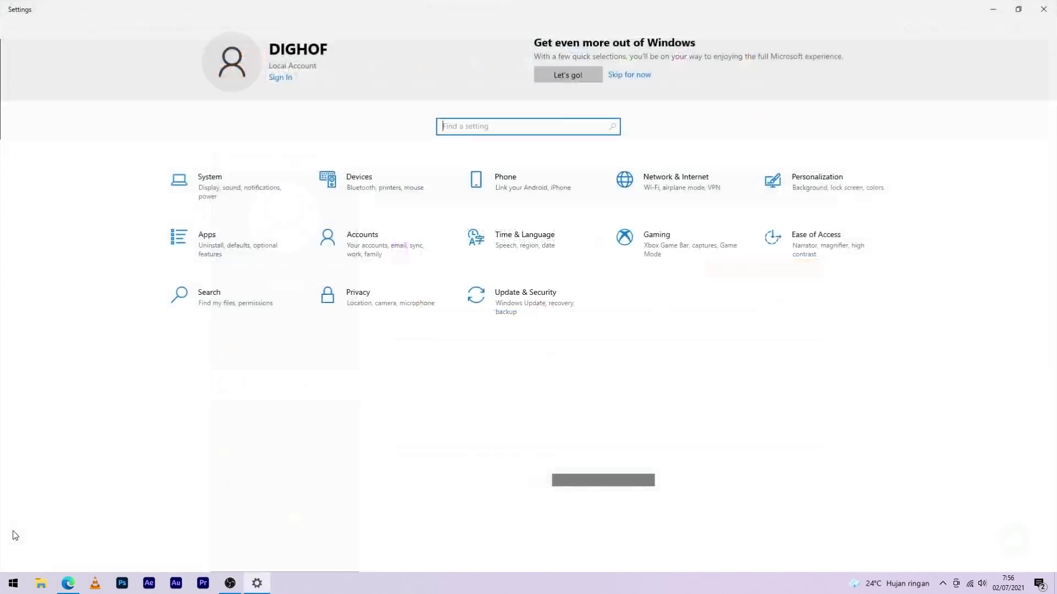
pyautogui.click(520, 301)
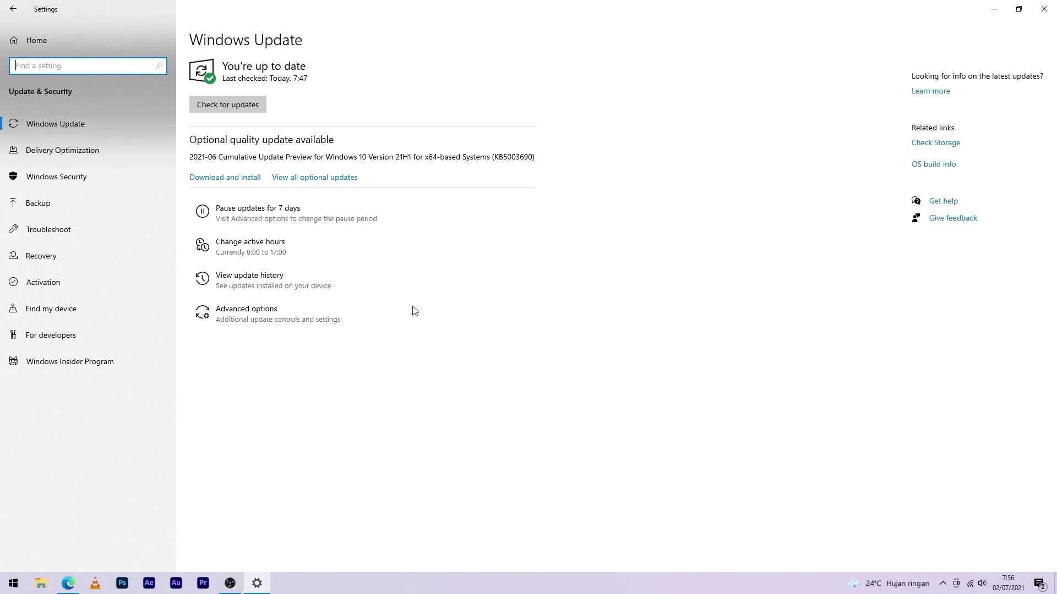
pyautogui.click(108, 283)
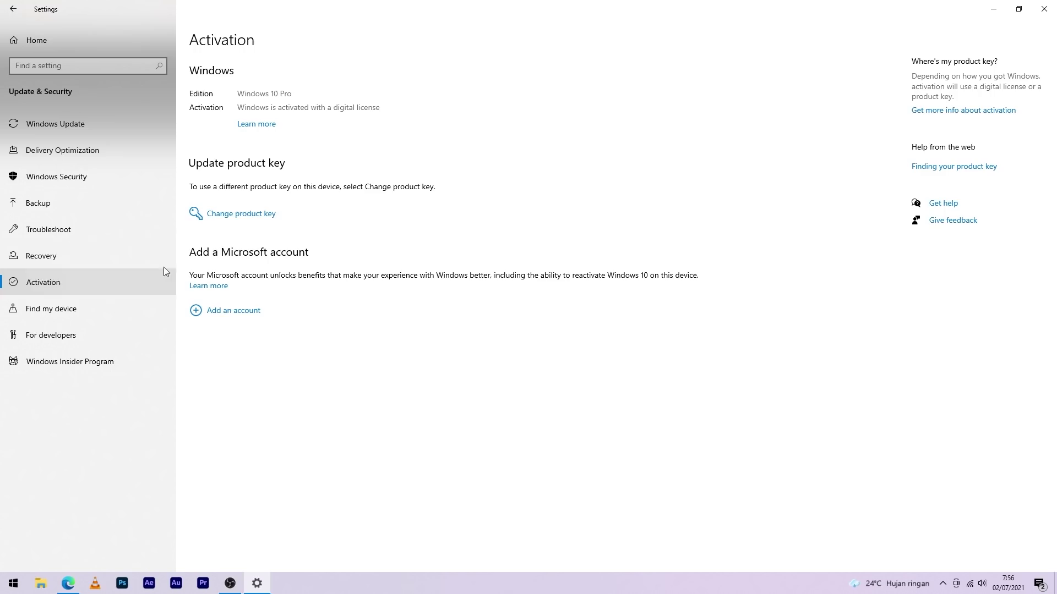
pyautogui.click(236, 218)
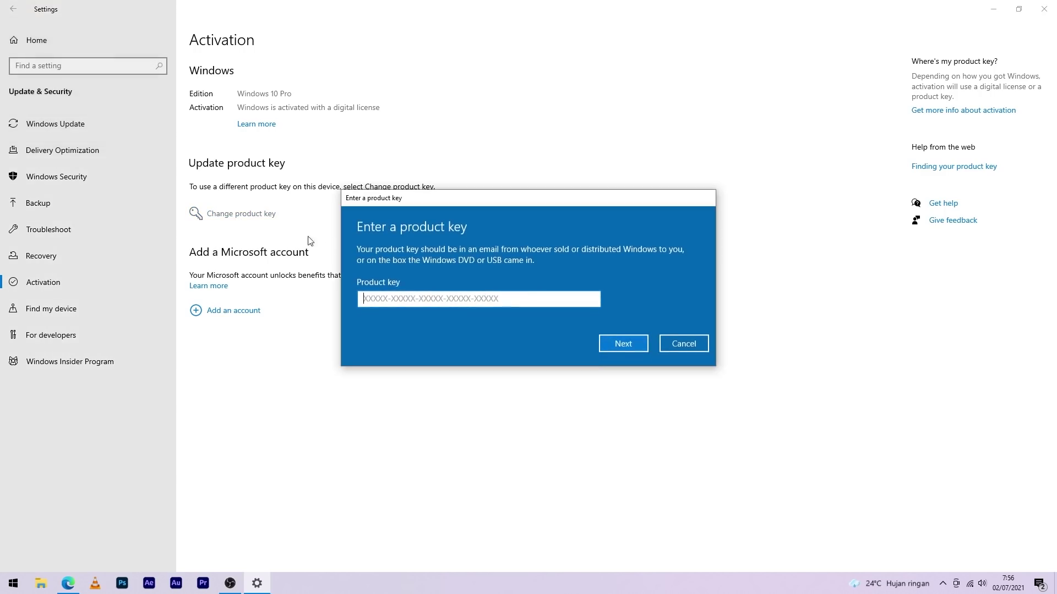
pyautogui.hotkey('ctrl', 'v')
pyautogui.click(640, 348)
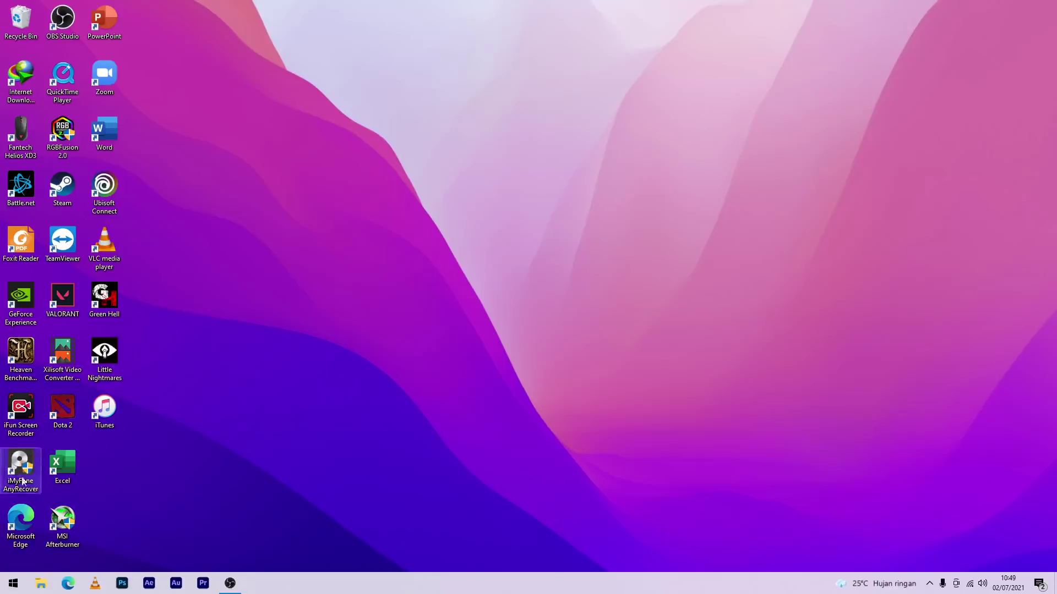
# Open the Windows Insider Program page in the Update & Security settings and start enrolling the PC.
pyautogui.click(4, 582)
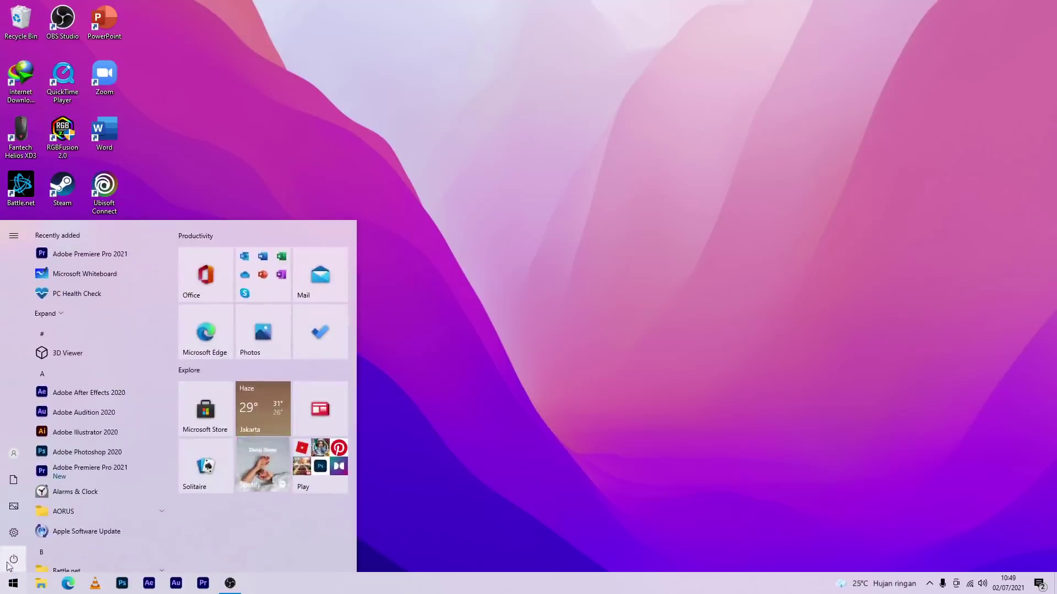
pyautogui.click(15, 533)
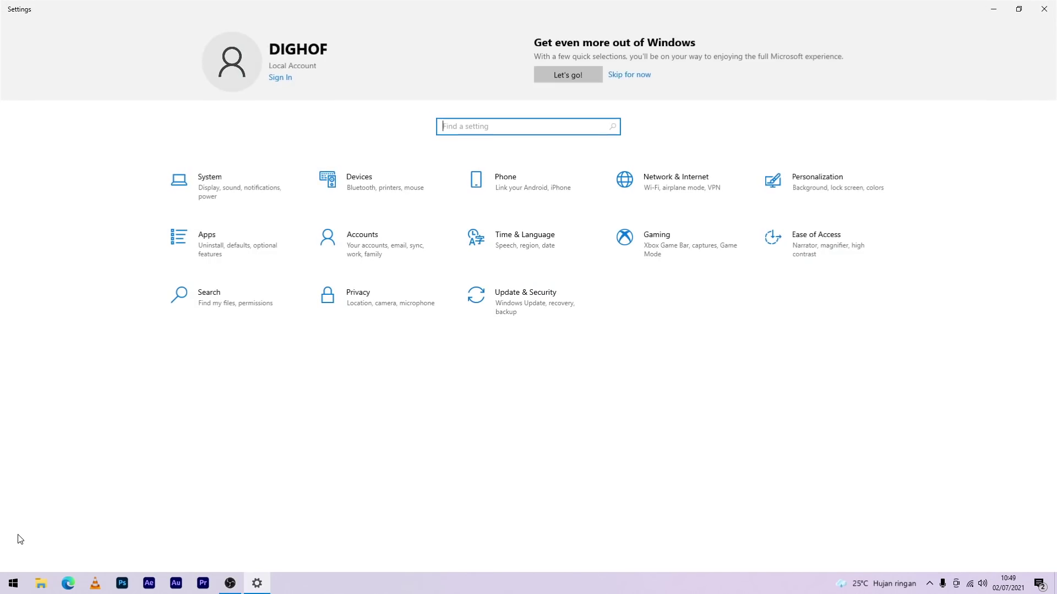
pyautogui.click(526, 301)
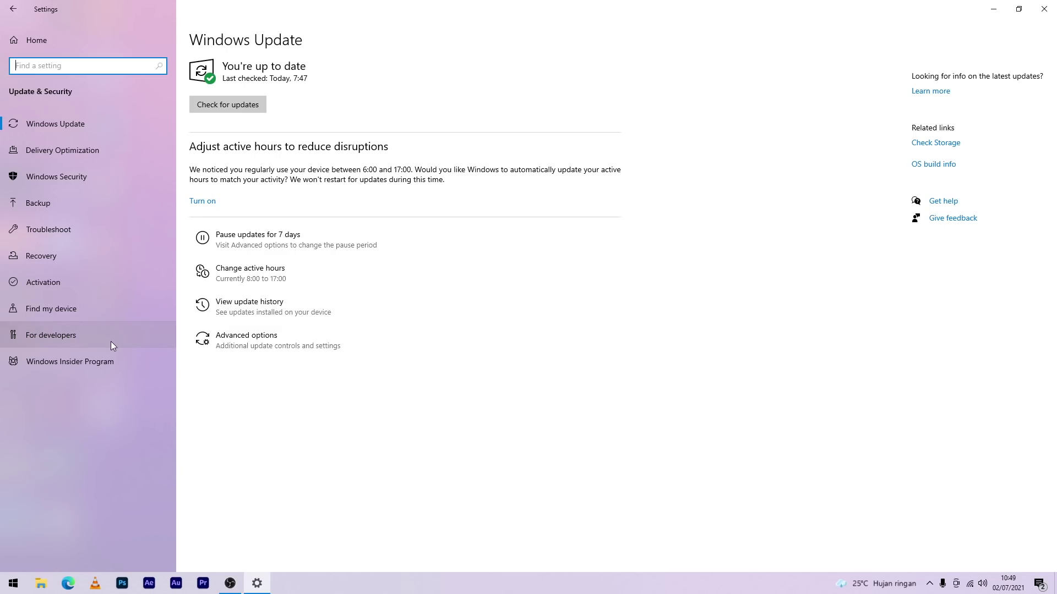
pyautogui.click(68, 361)
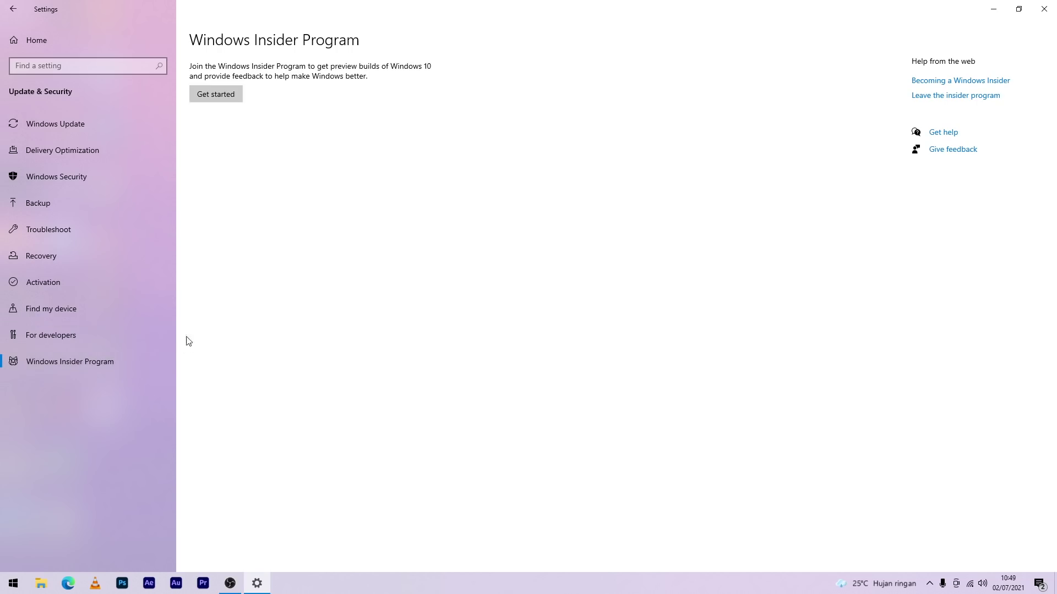
pyautogui.click(223, 99)
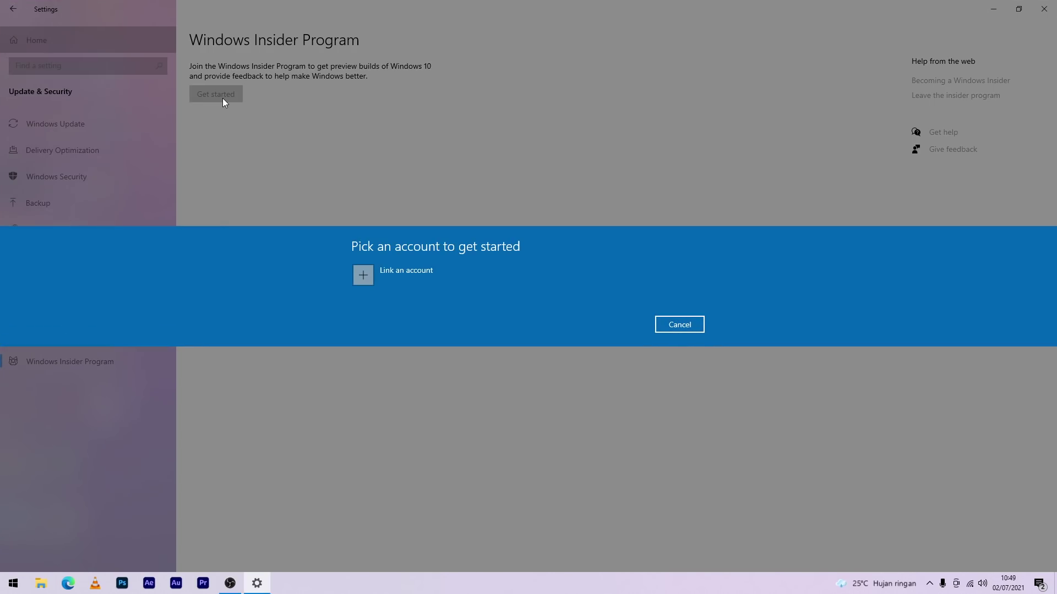
# Link a Microsoft account by entering its email address and password, and allow its use everywhere on the device.
pyautogui.click(365, 277)
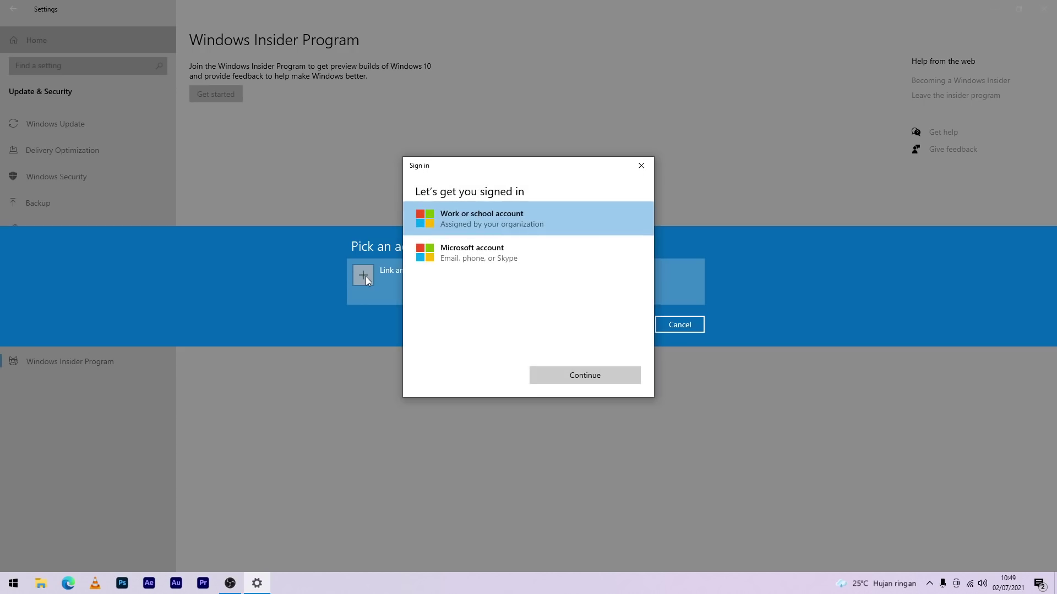
pyautogui.click(501, 257)
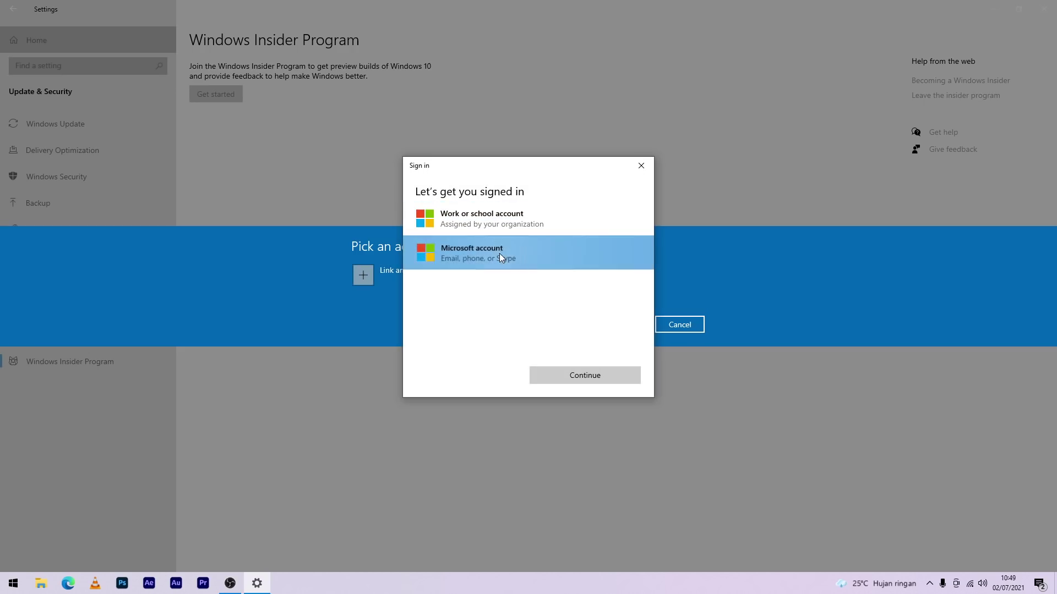
pyautogui.click(581, 378)
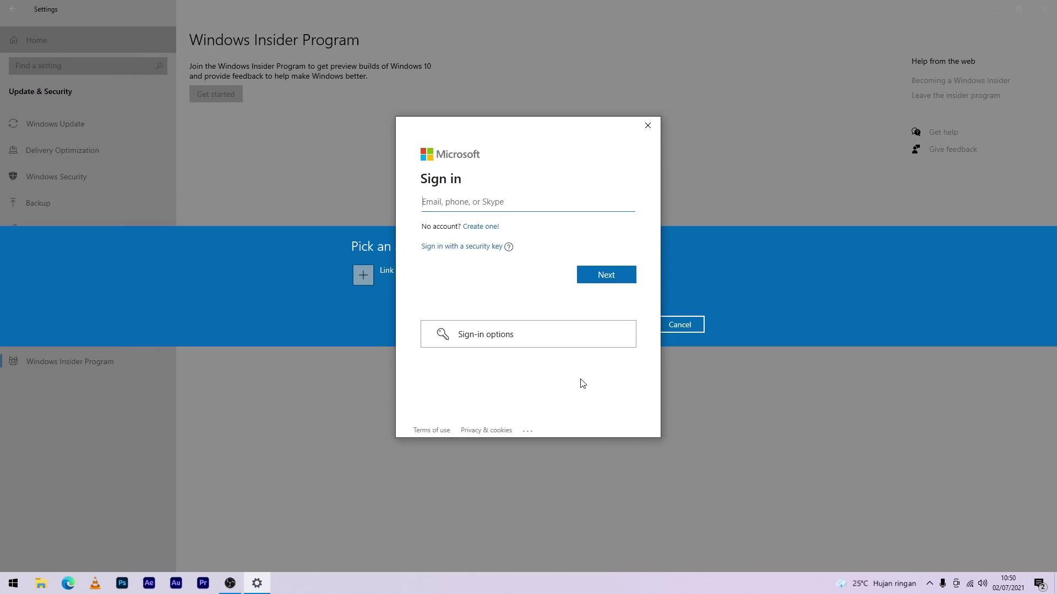
pyautogui.click(460, 197)
pyautogui.hotkey('ctrl', 'v')
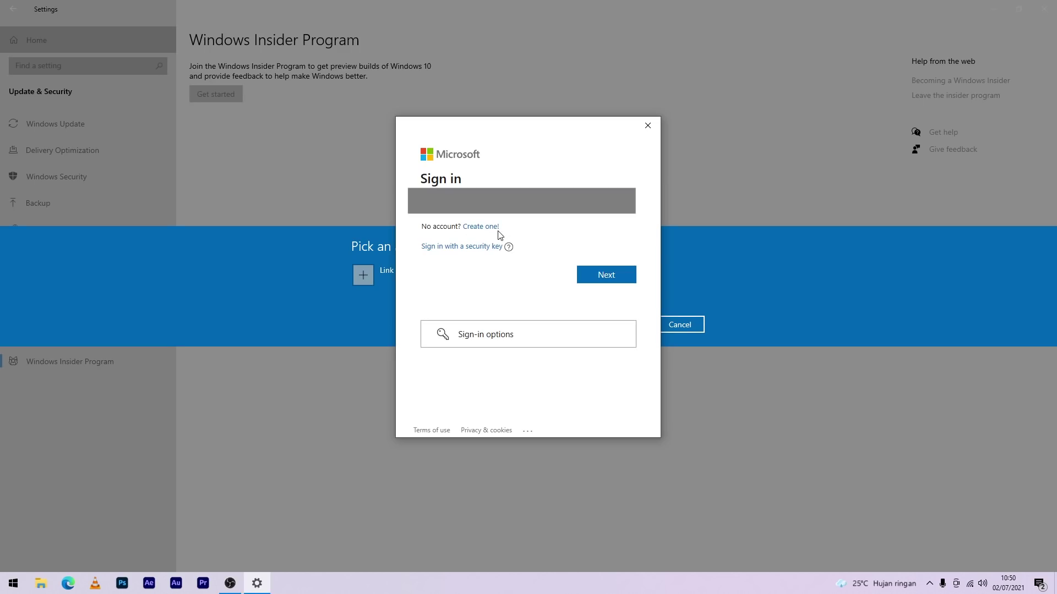
pyautogui.click(609, 276)
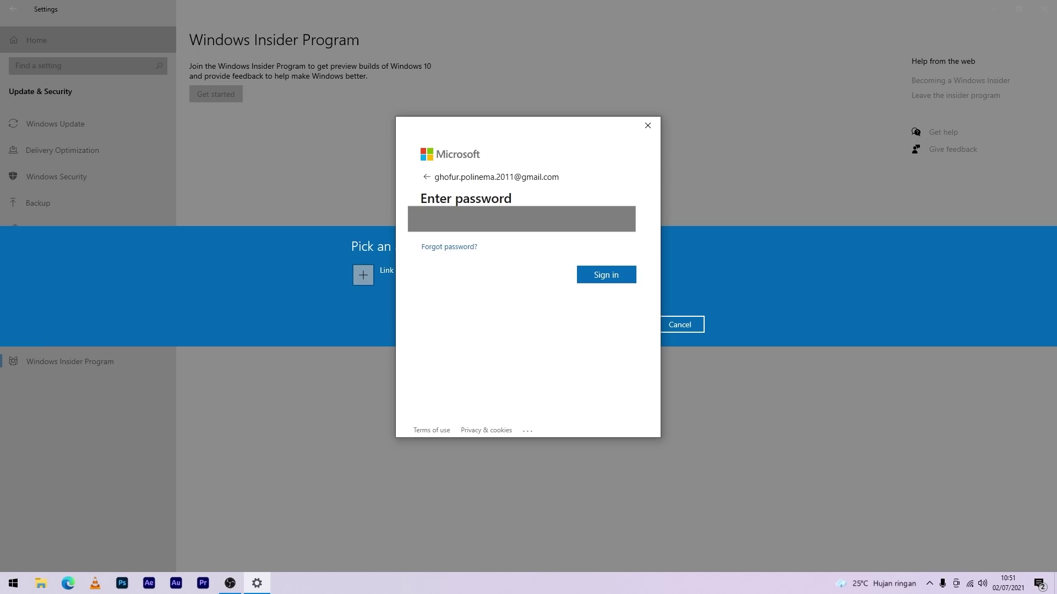
pyautogui.click(589, 275)
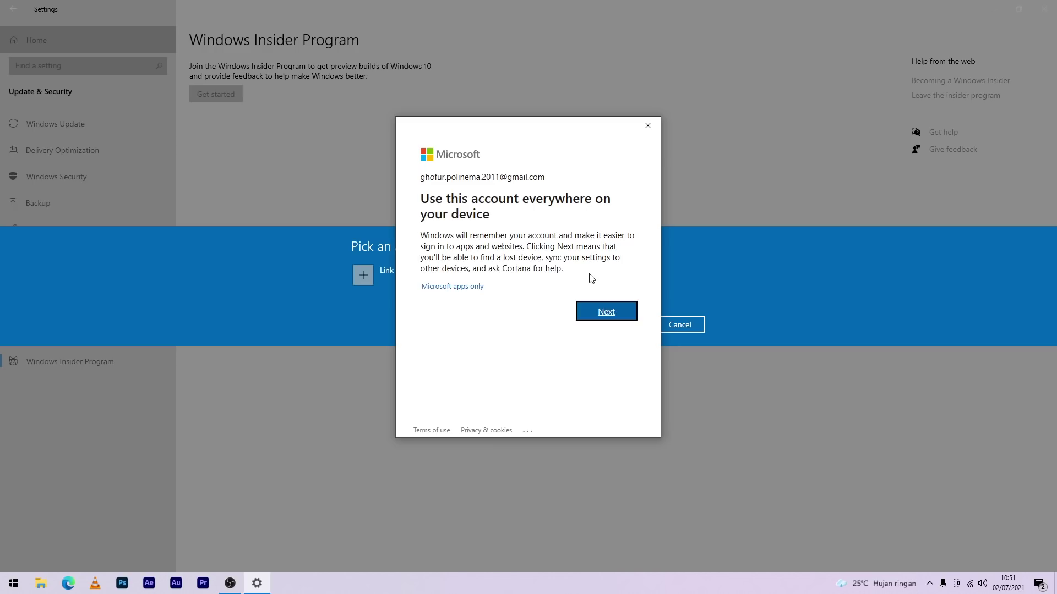
pyautogui.click(606, 311)
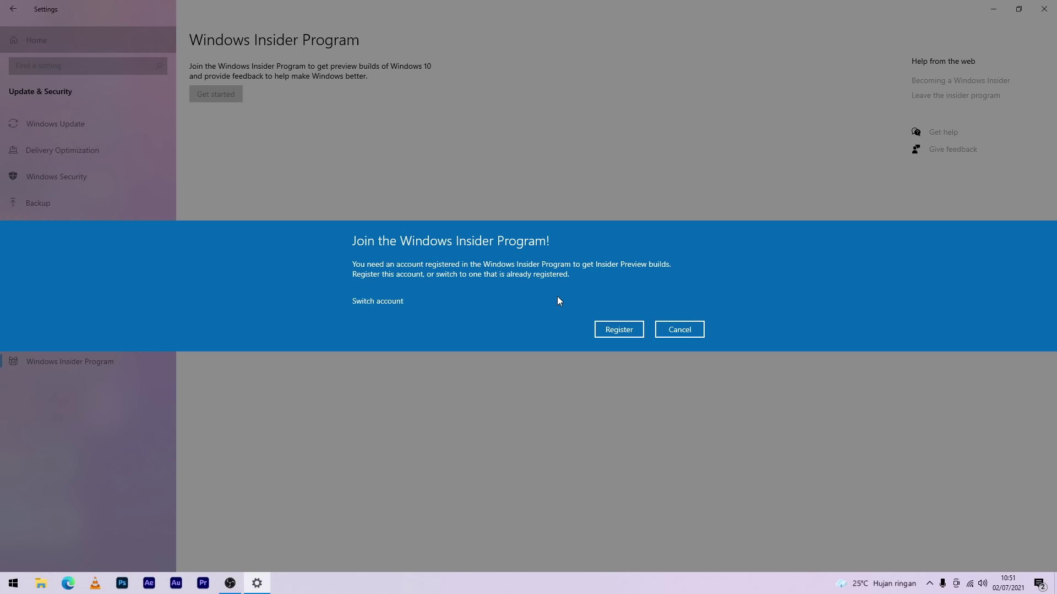
# Register the linked account in the Windows Insider Program, accepting the program agreement and submitting the sign-up.
pyautogui.click(633, 329)
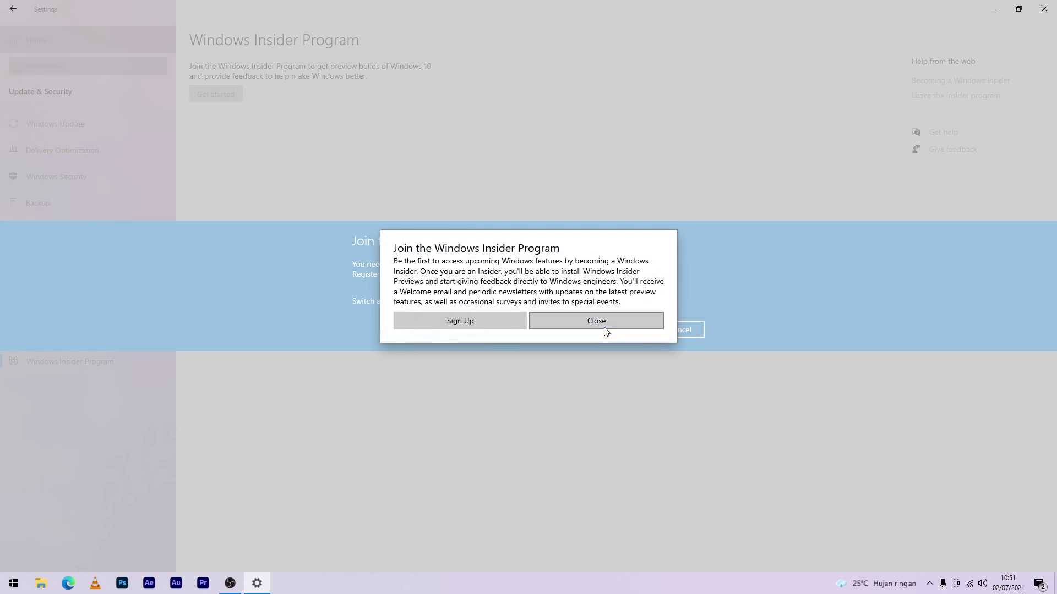
pyautogui.click(466, 326)
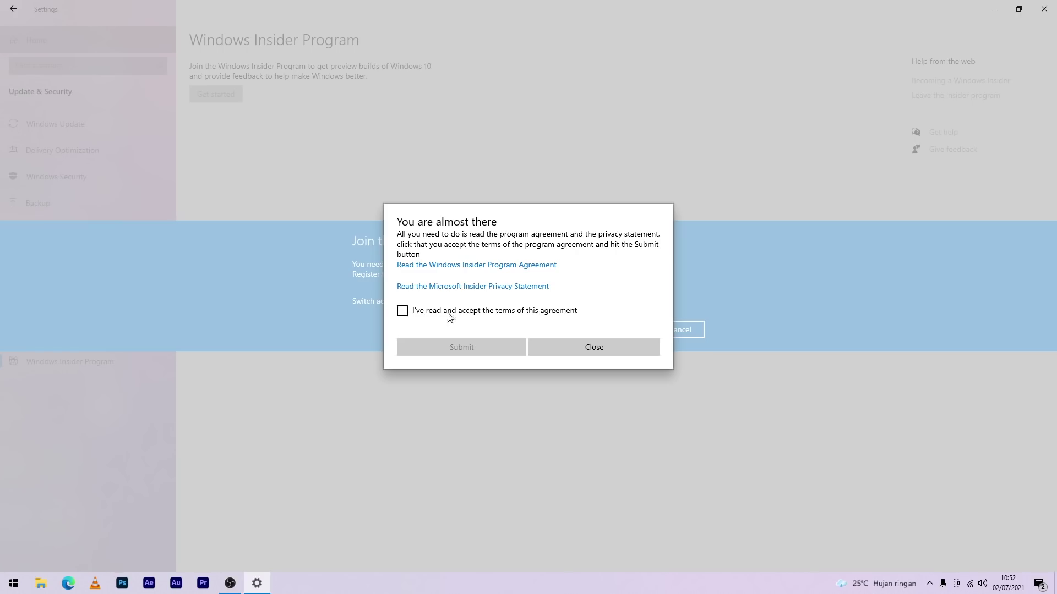
pyautogui.click(402, 312)
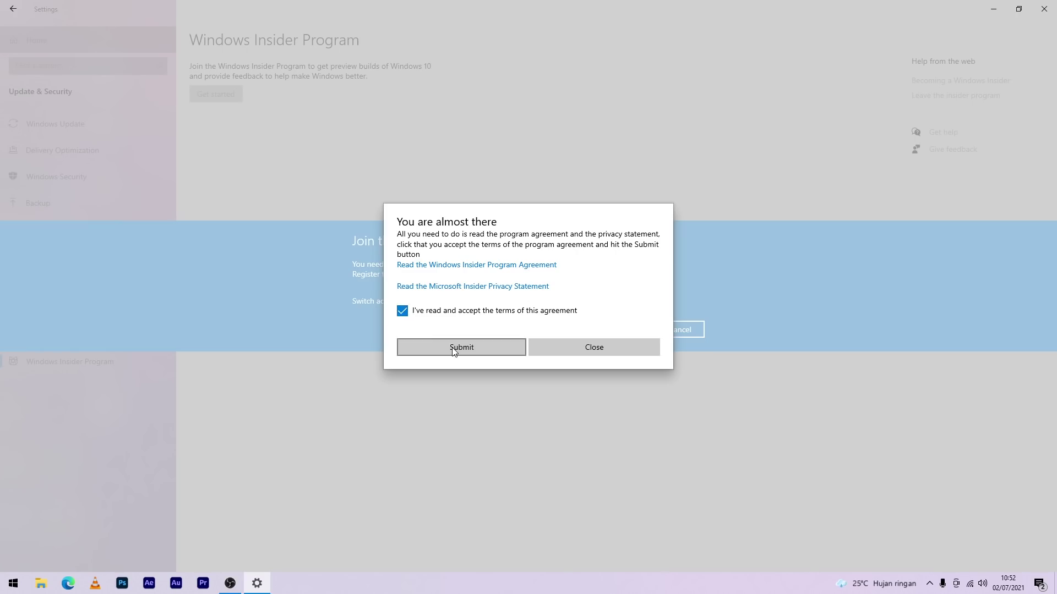
pyautogui.click(454, 350)
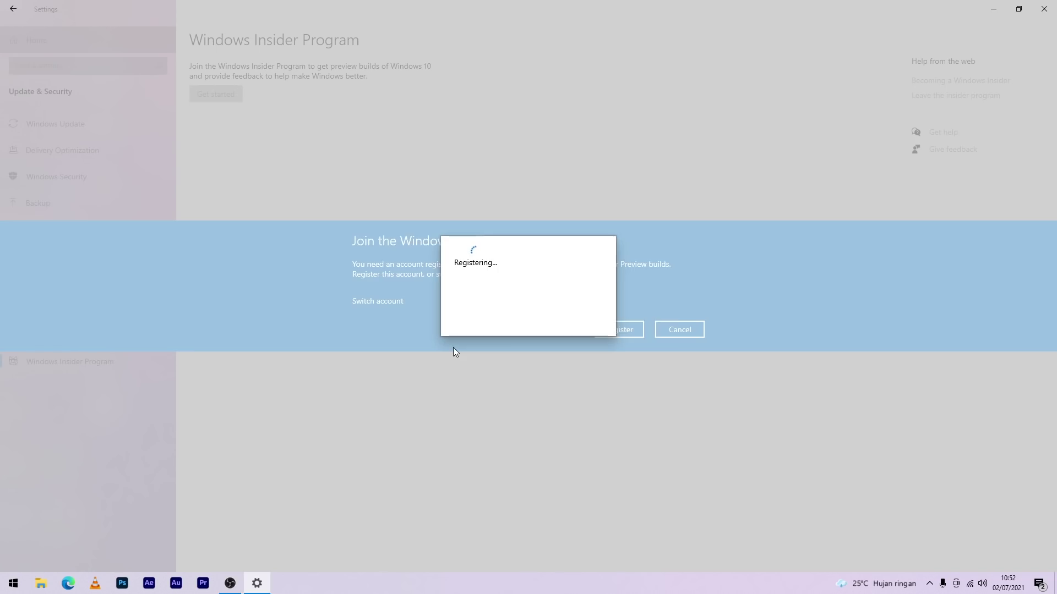
pyautogui.click(563, 316)
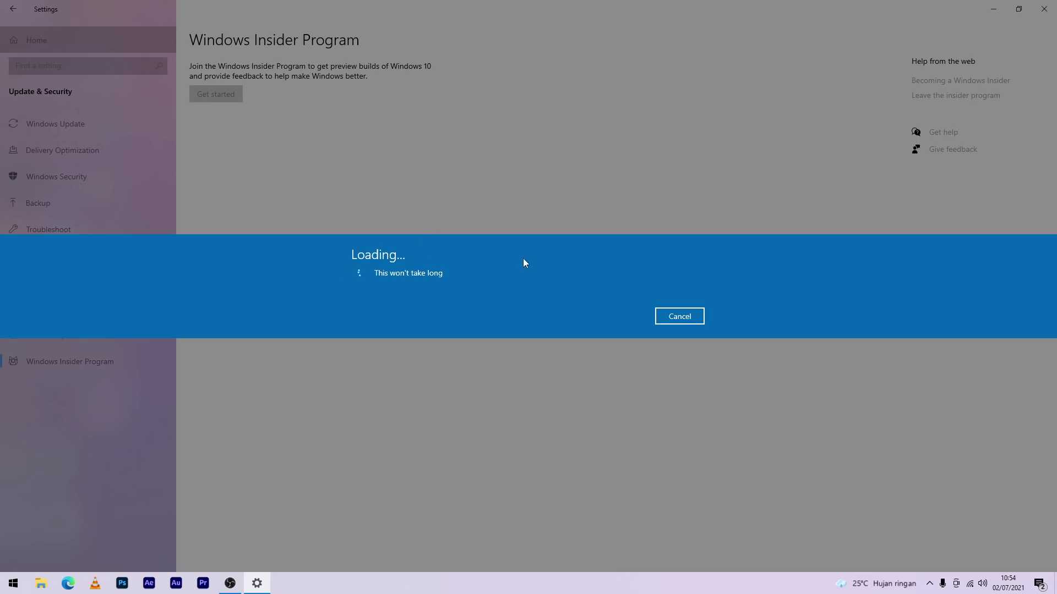
# Cancel the loading enrollment, restart it and link the Microsoft account already offered for sign-in.
pyautogui.click(686, 316)
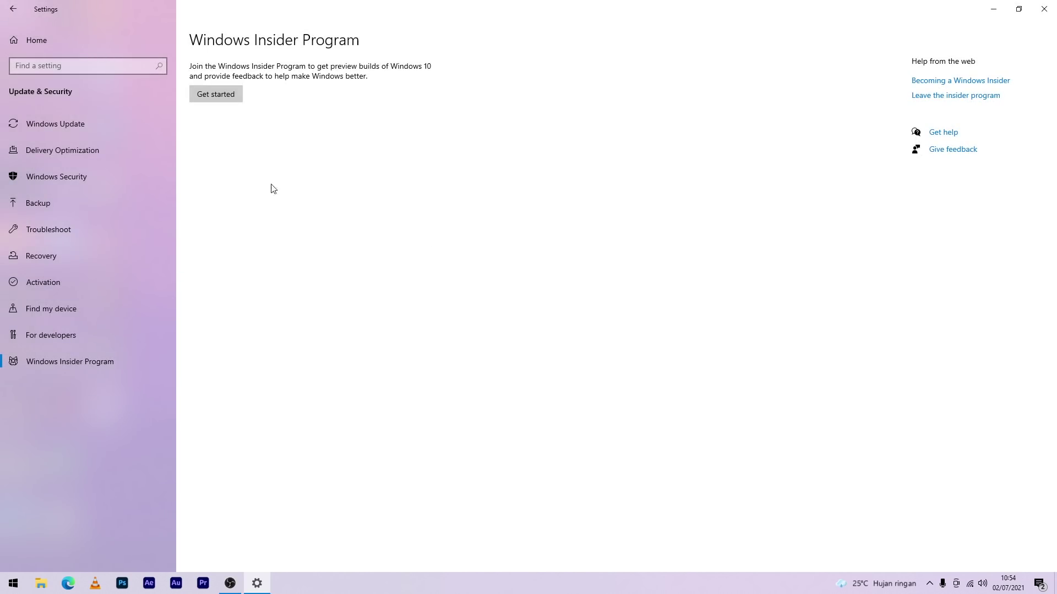
pyautogui.click(219, 93)
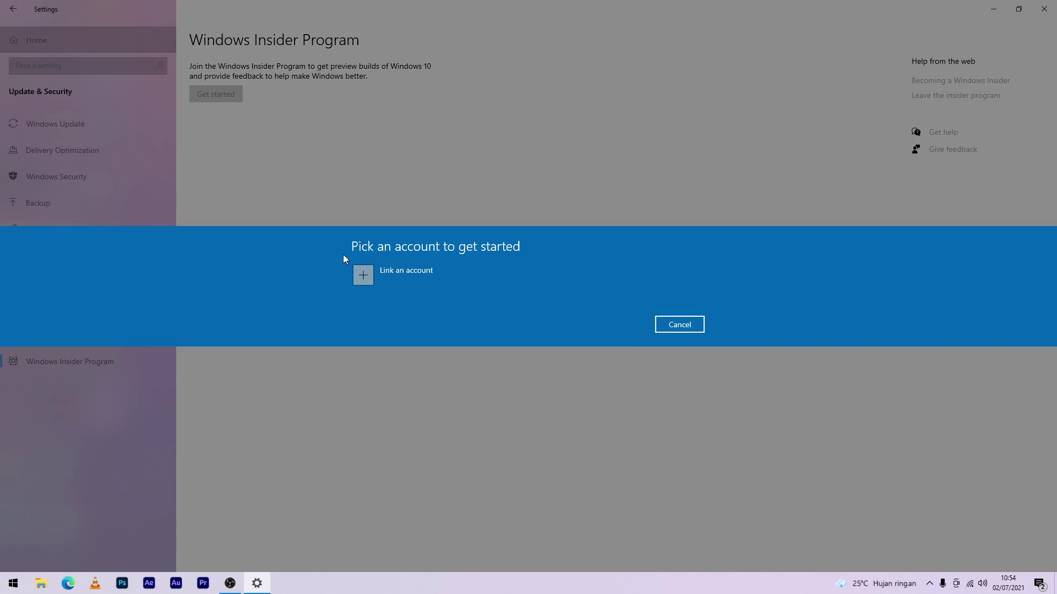
pyautogui.click(364, 267)
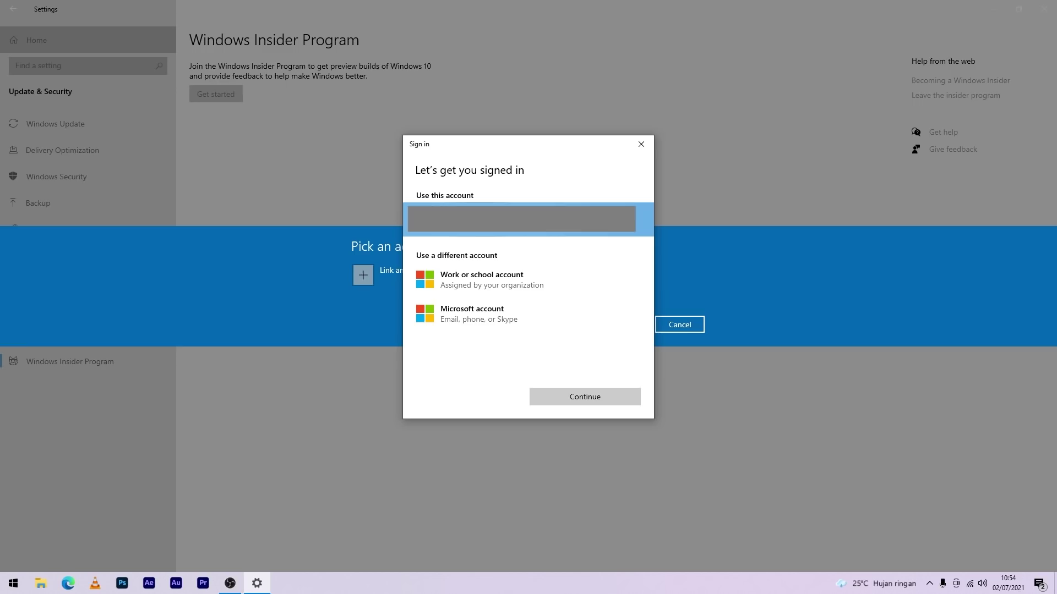
pyautogui.click(584, 397)
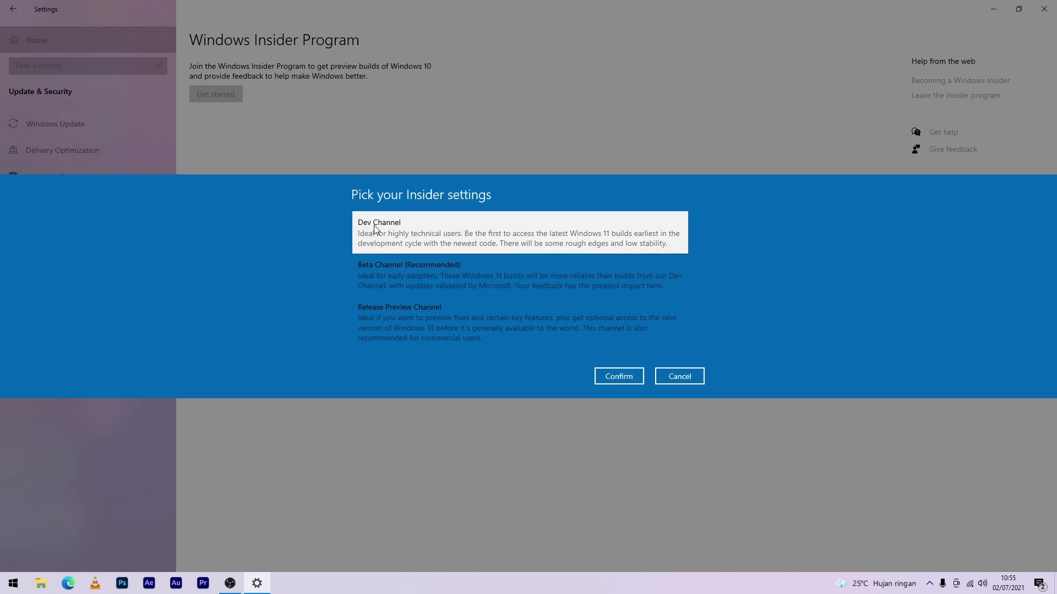
# Choose the Dev Channel as the Insider setting, confirm it and accept the Insider privacy statement and program agreement.
pyautogui.click(402, 280)
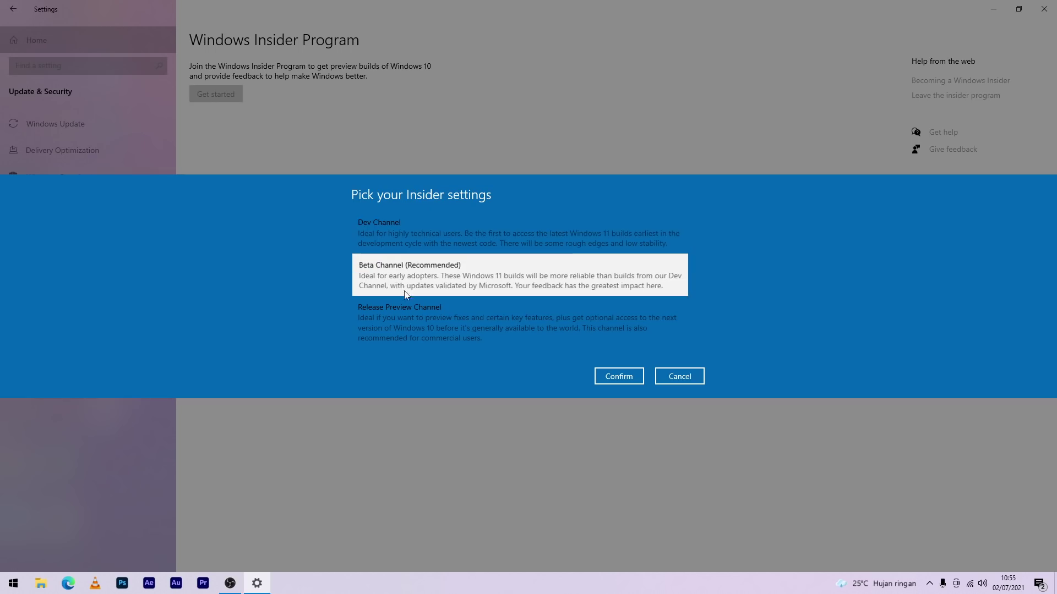
pyautogui.click(405, 319)
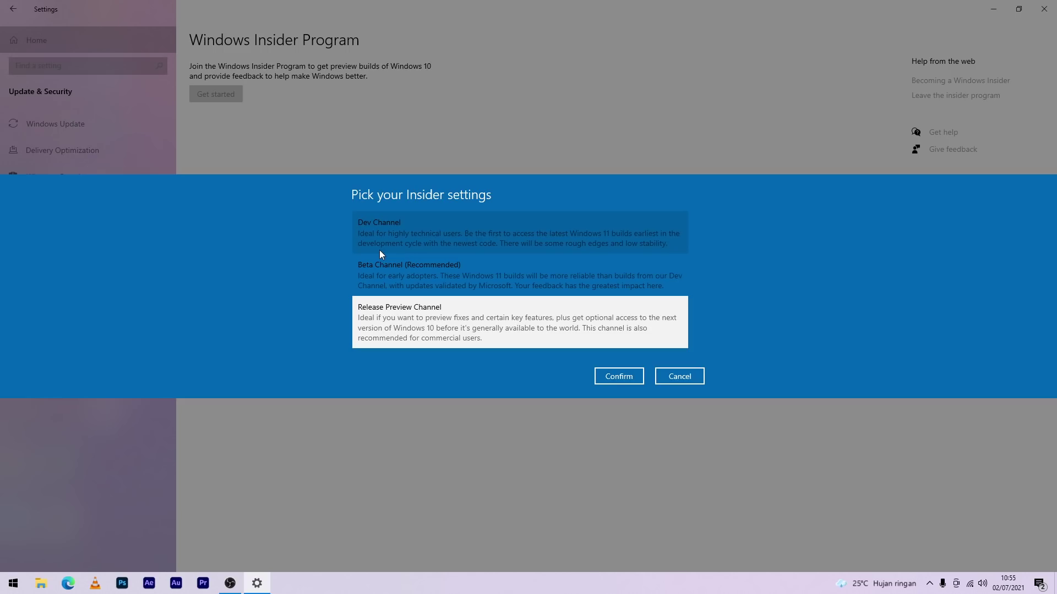
pyautogui.click(408, 248)
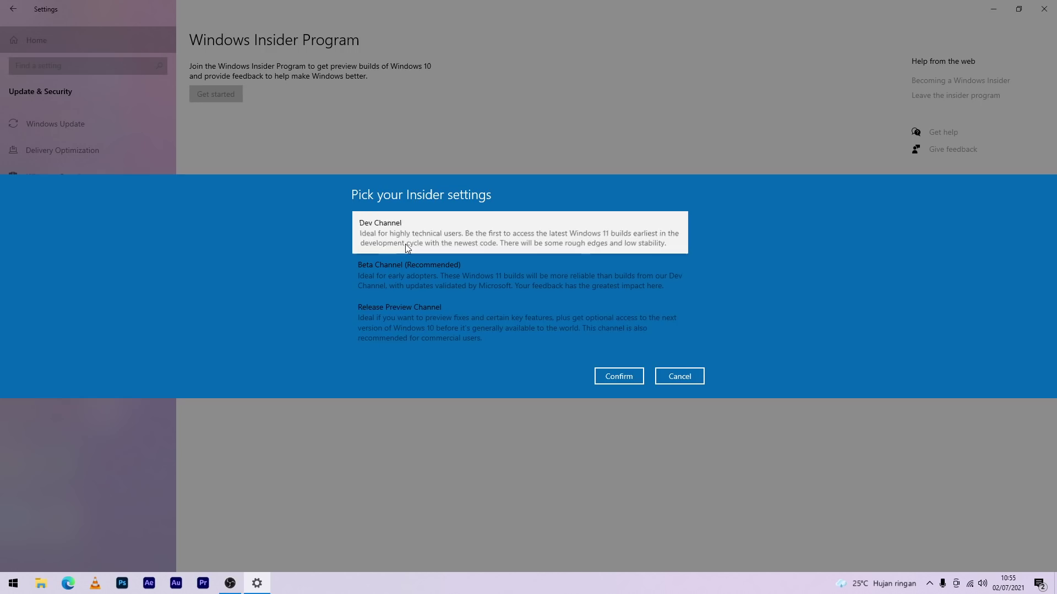
pyautogui.click(626, 378)
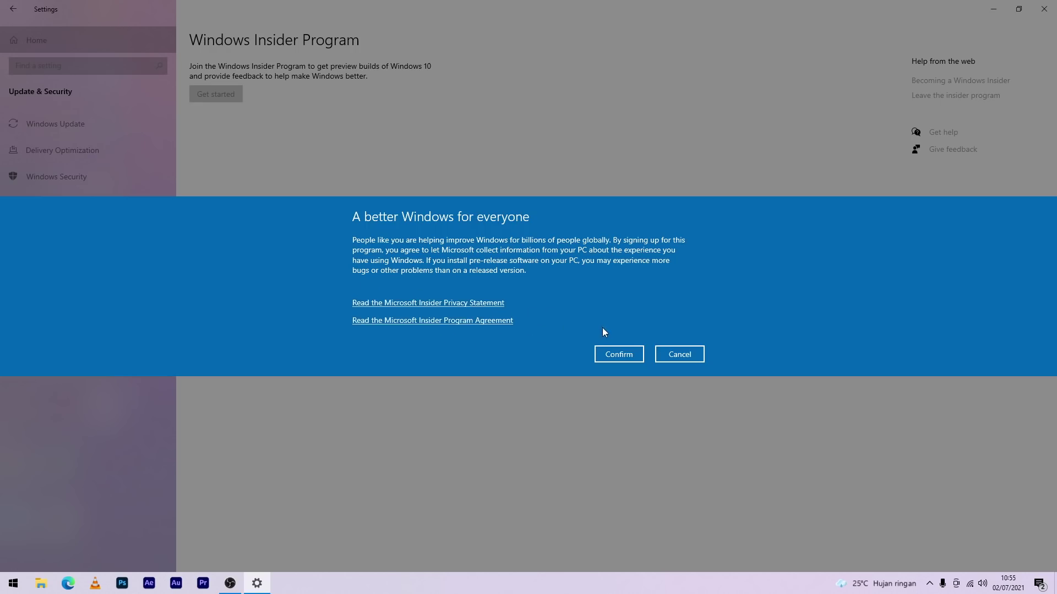
pyautogui.click(616, 355)
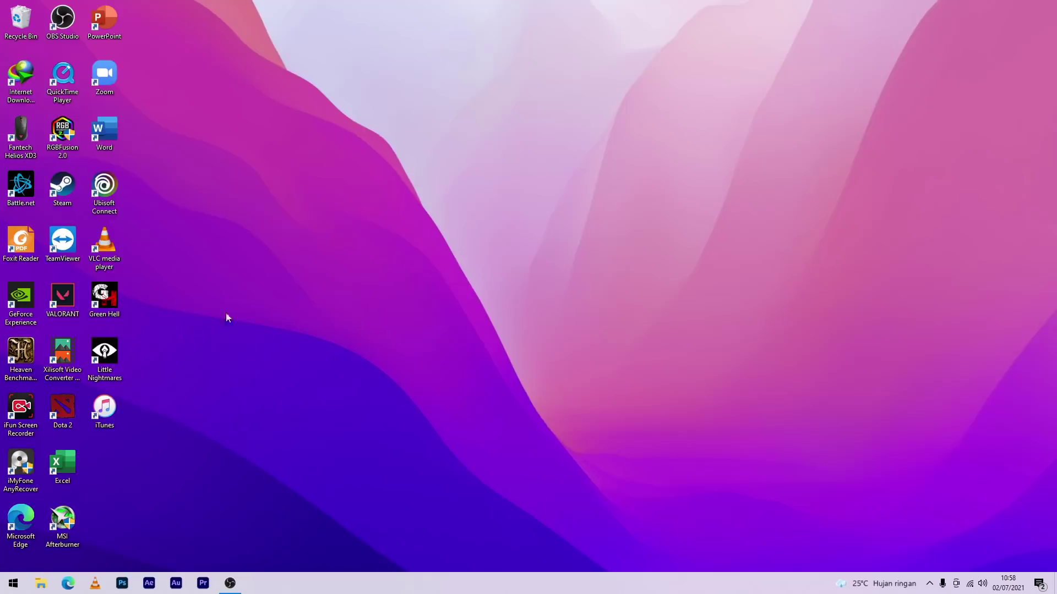
# Reopen the Windows Insider Program page in the Update & Security settings to check the enrolled channel and account.
pyautogui.click(12, 584)
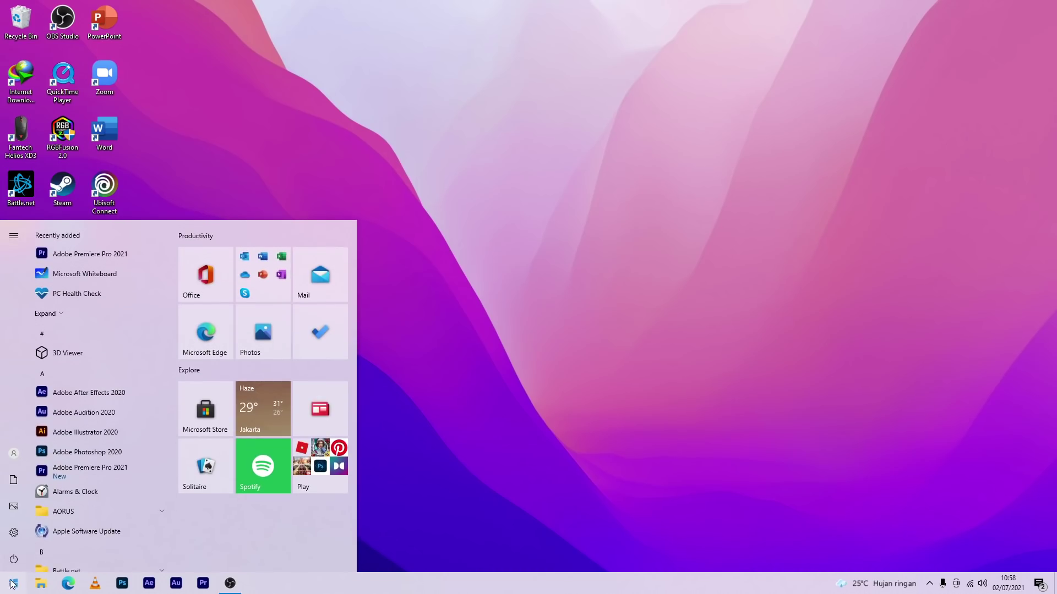
pyautogui.click(14, 533)
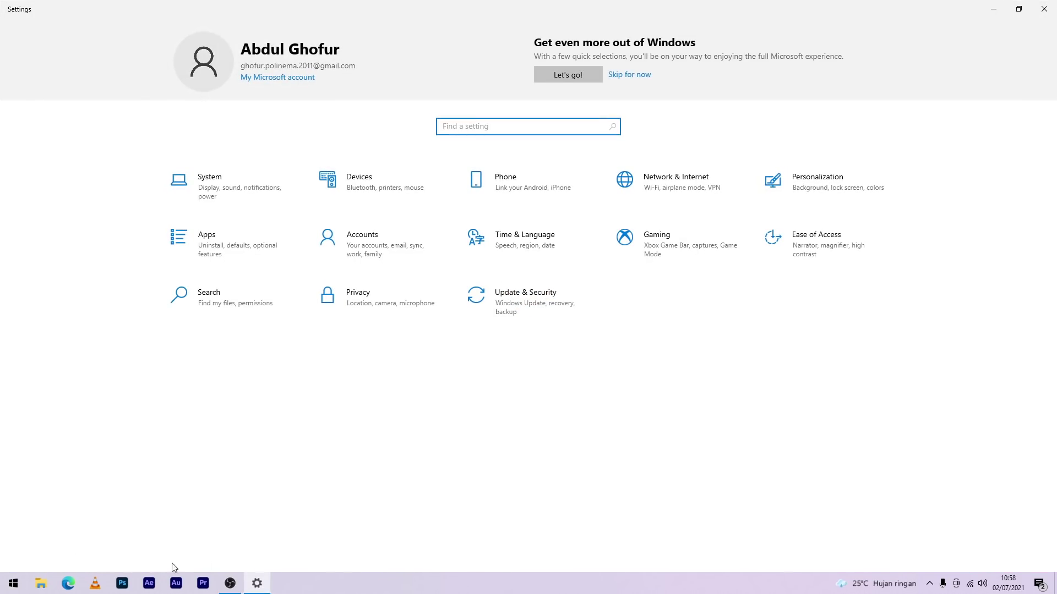
pyautogui.click(519, 307)
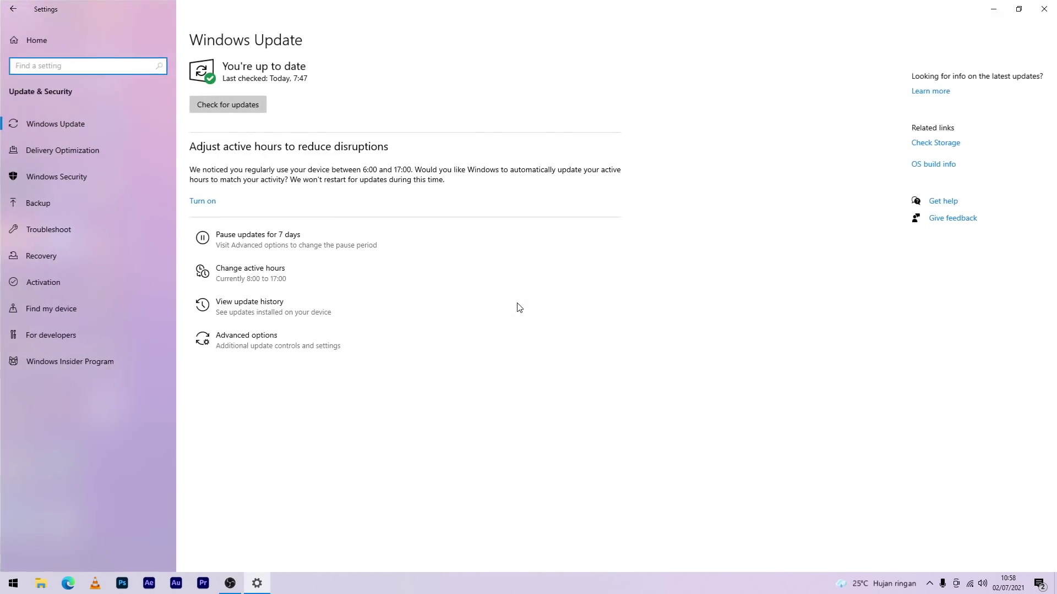
pyautogui.click(107, 363)
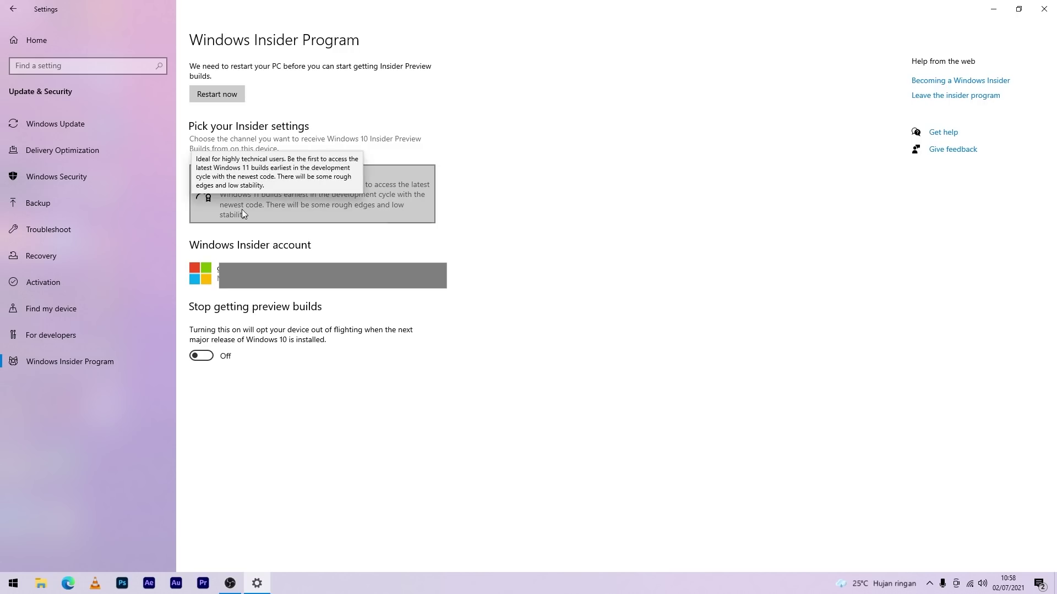
# Check Windows Update for updates, get the Windows 11 Insider Preview build and restart the PC to install it.
pyautogui.click(69, 123)
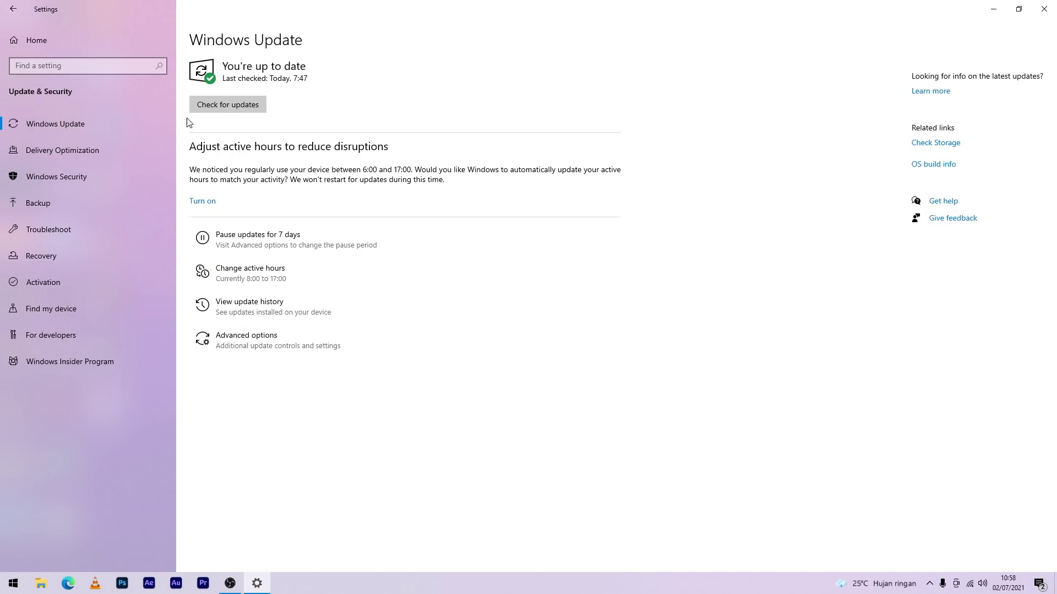
pyautogui.click(232, 106)
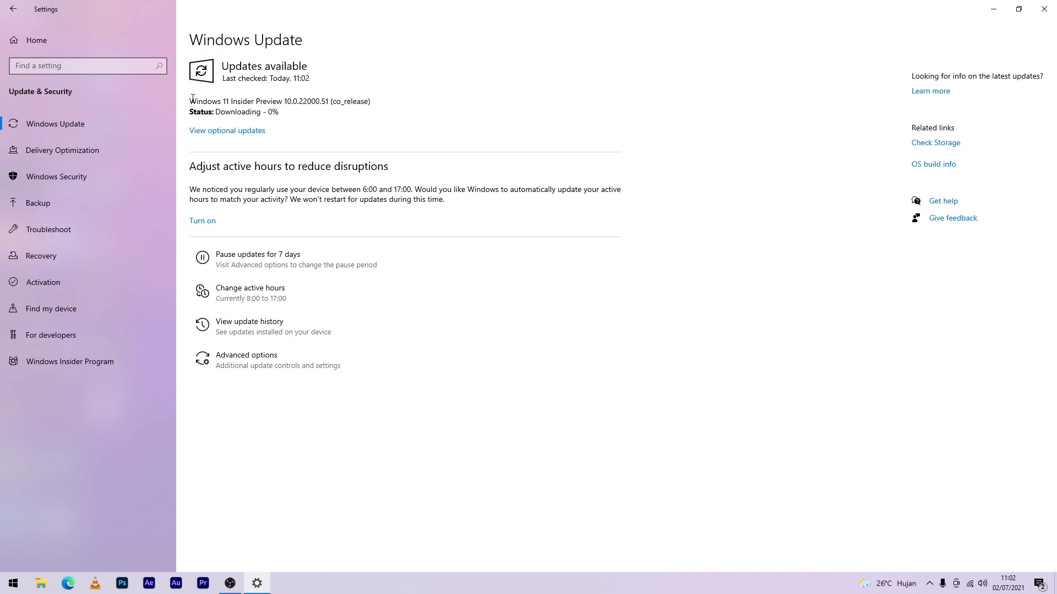
pyautogui.moveTo(191, 99); pyautogui.dragTo(300, 98)
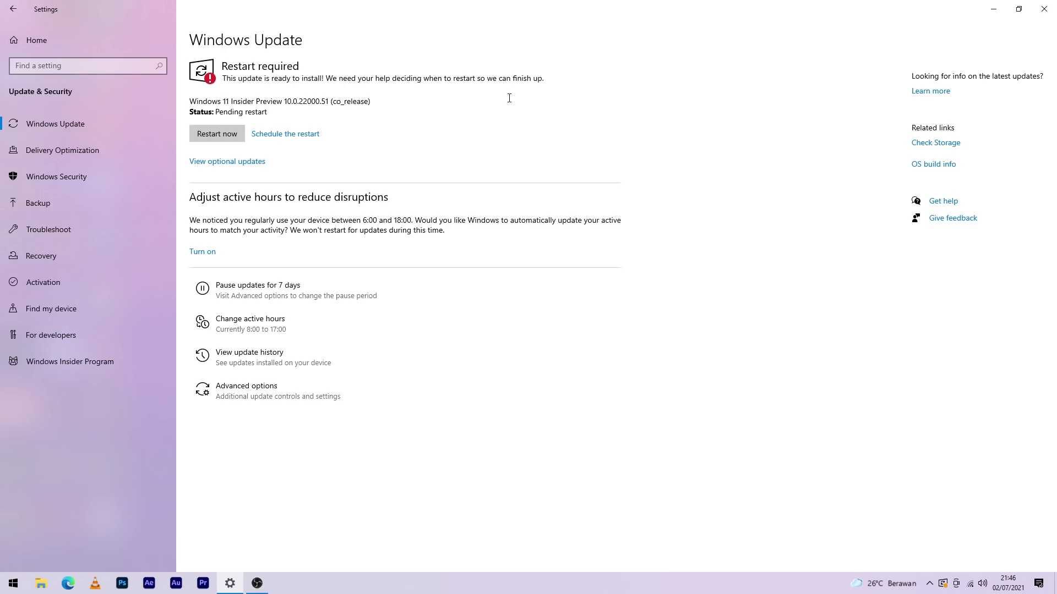
pyautogui.click(205, 134)
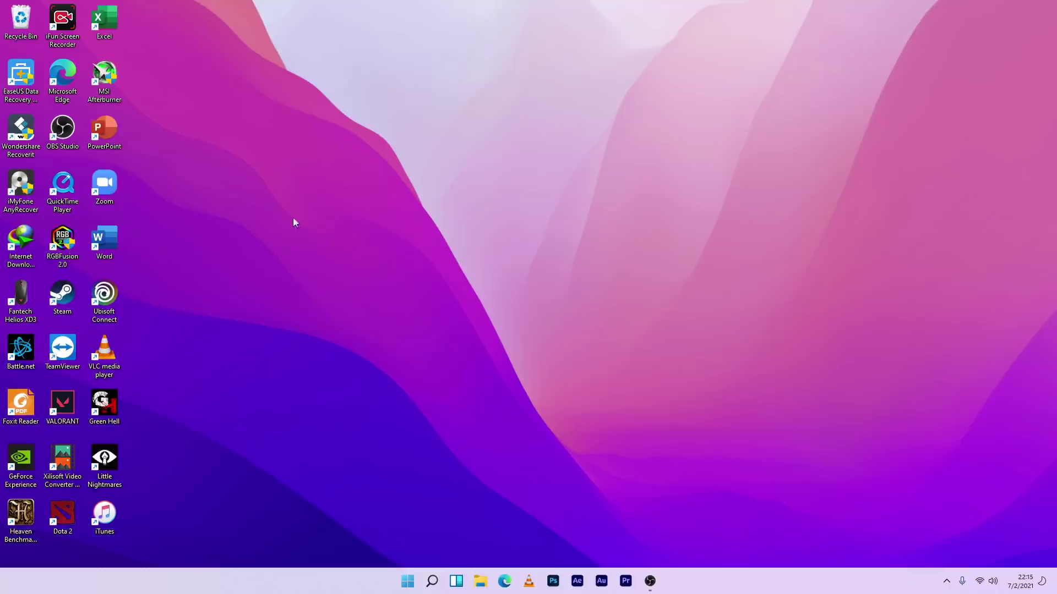
# Look over the desktop and browse the Documents and Downloads folders in File Explorer to check the existing files.
pyautogui.moveTo(207, 23); pyautogui.dragTo(192, 439)
pyautogui.click(480, 582)
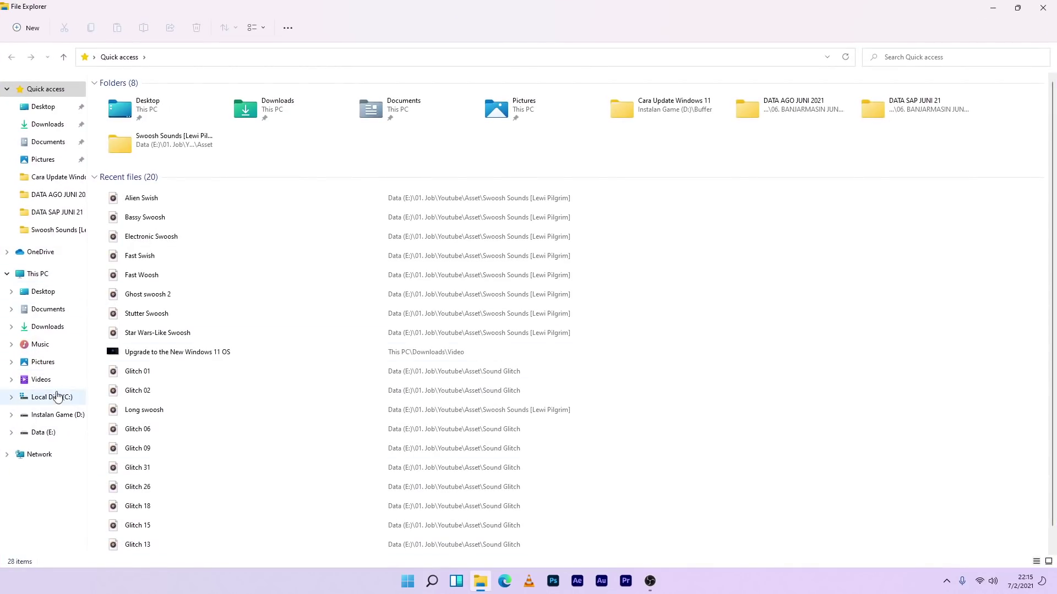
pyautogui.click(43, 310)
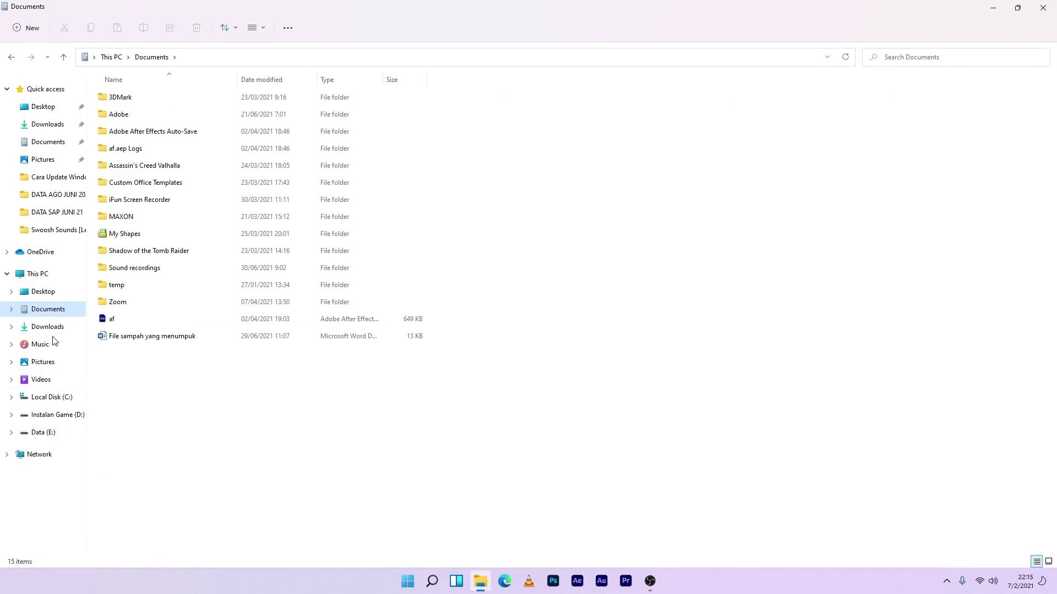
pyautogui.click(48, 327)
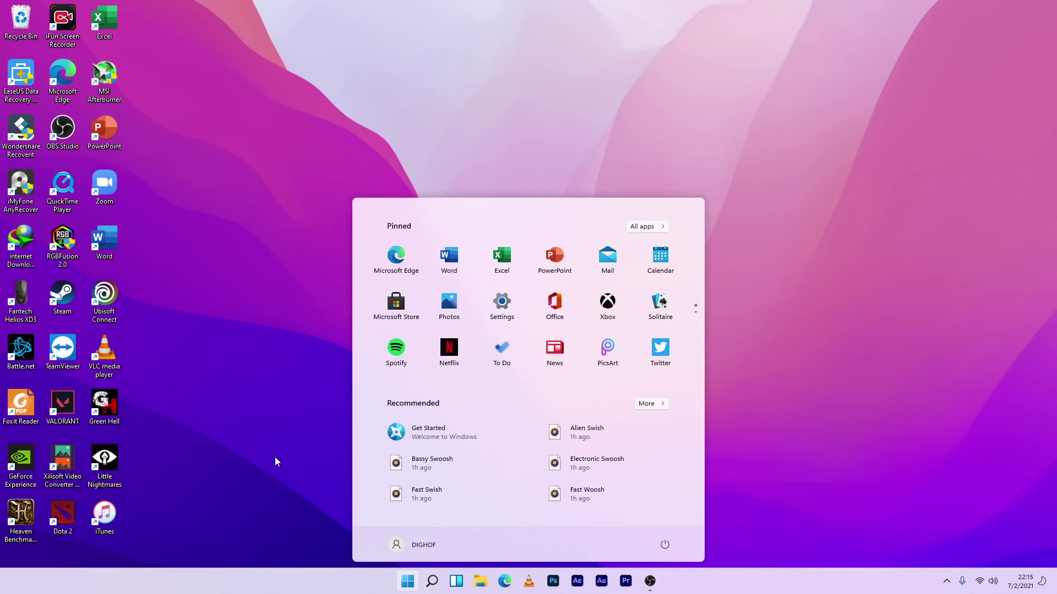
# Review the Windows specifications on the System About page and the activation state in Settings, and close Settings.
pyautogui.click(275, 461)
pyautogui.click(408, 579)
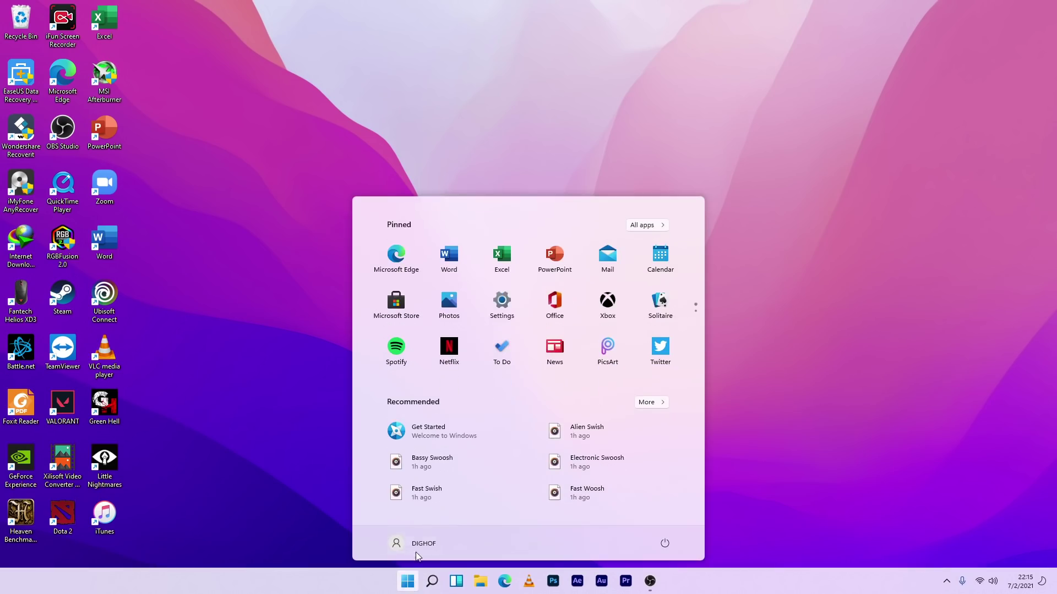
pyautogui.click(502, 301)
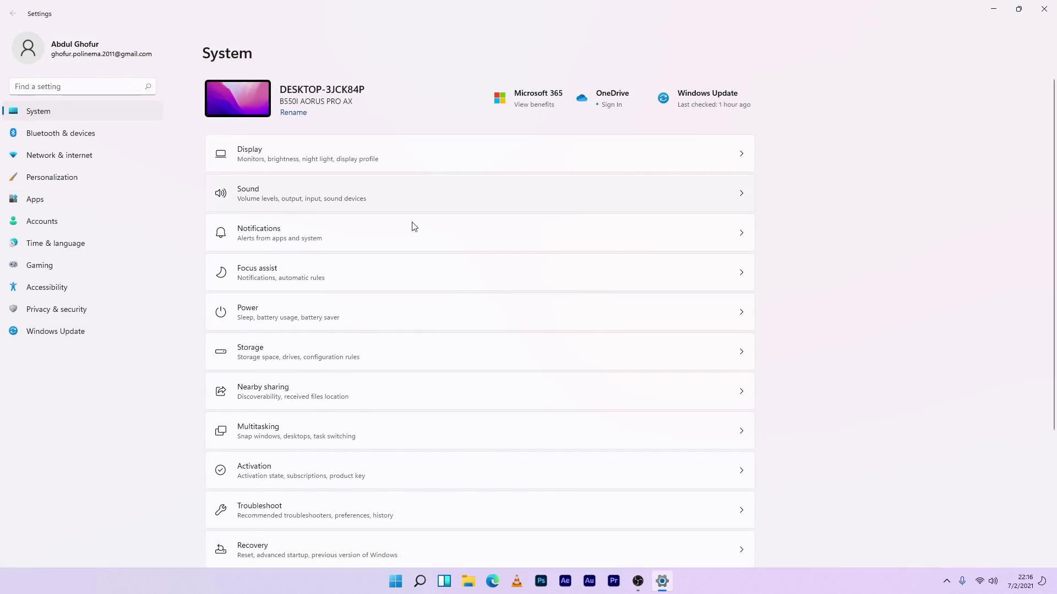
pyautogui.scroll(-4, 432, 340)
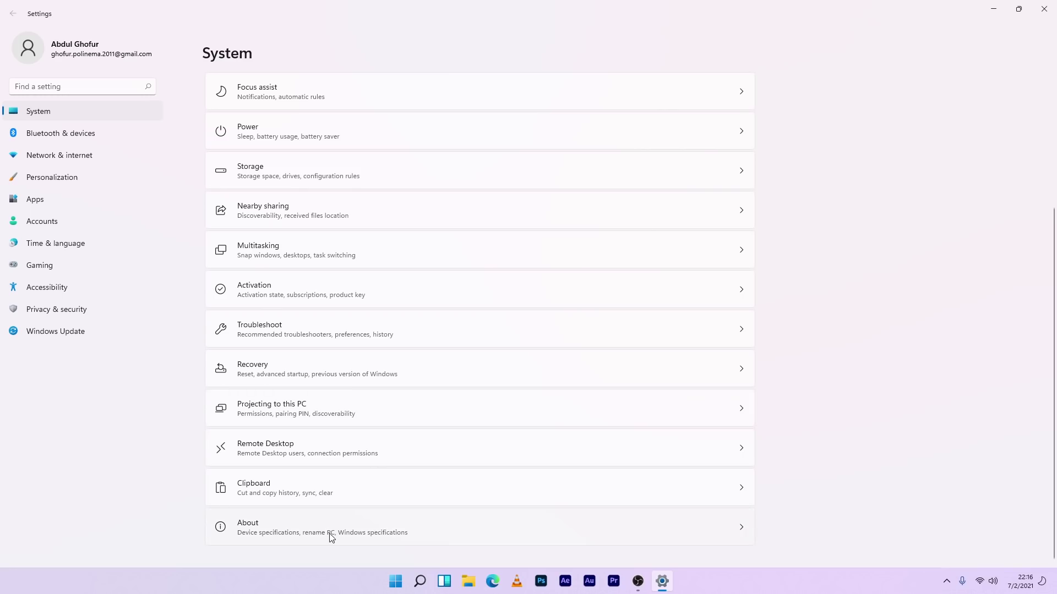
pyautogui.click(306, 525)
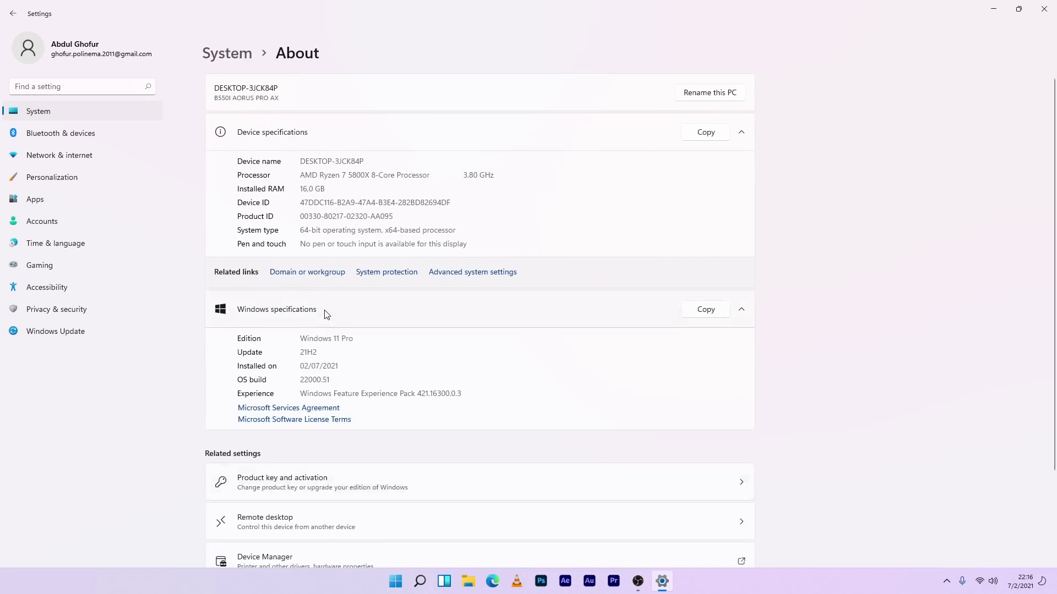
pyautogui.scroll(-3, 325, 312)
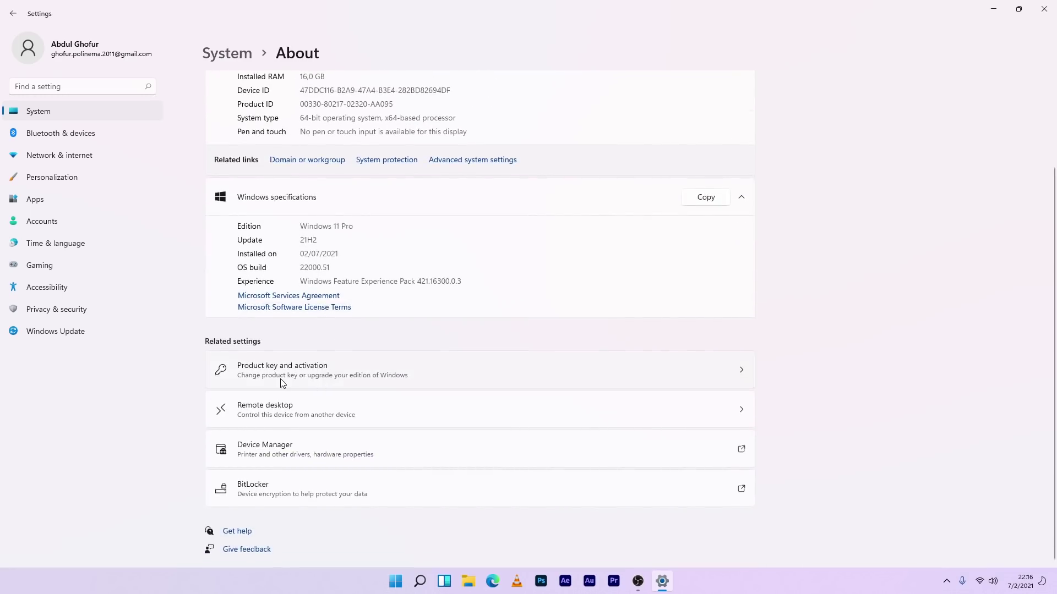
pyautogui.click(297, 376)
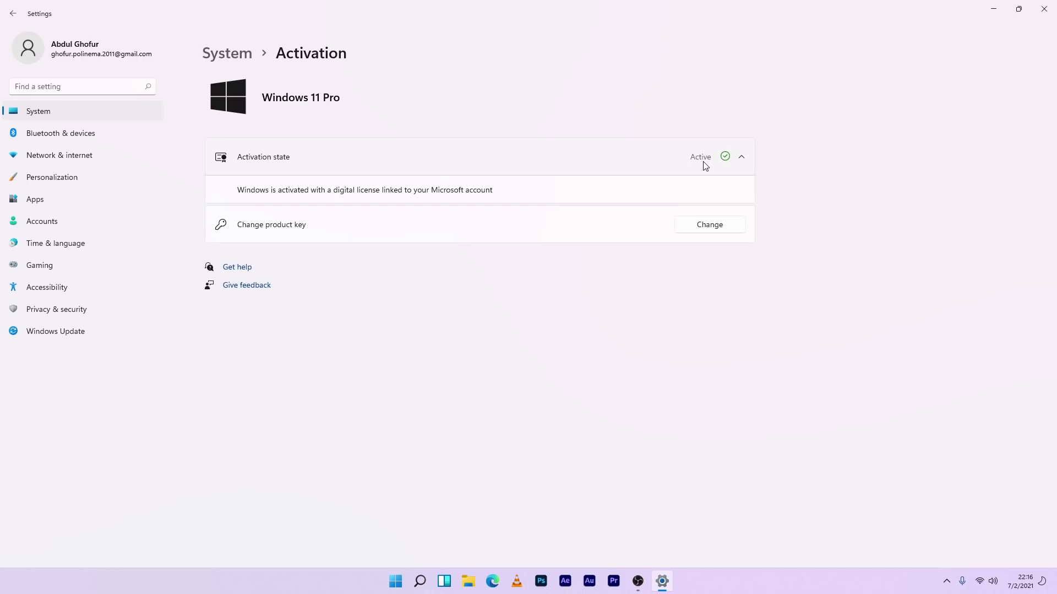
pyautogui.hotkey('alt', 'F4')
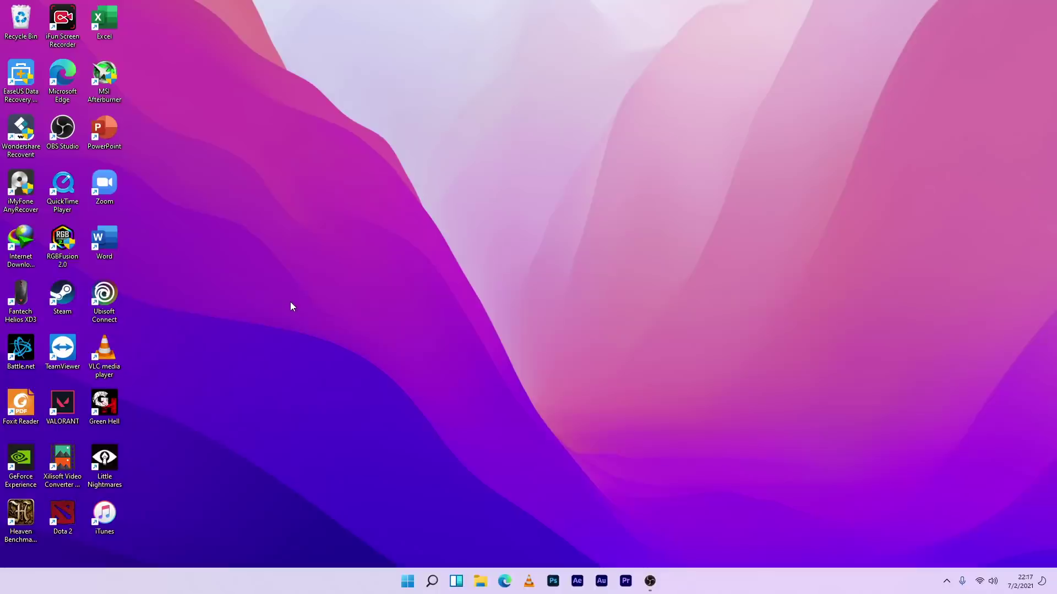
# Run winver to view the Windows version and move the About Windows window to the middle of the desktop.
pyautogui.press('super+r')
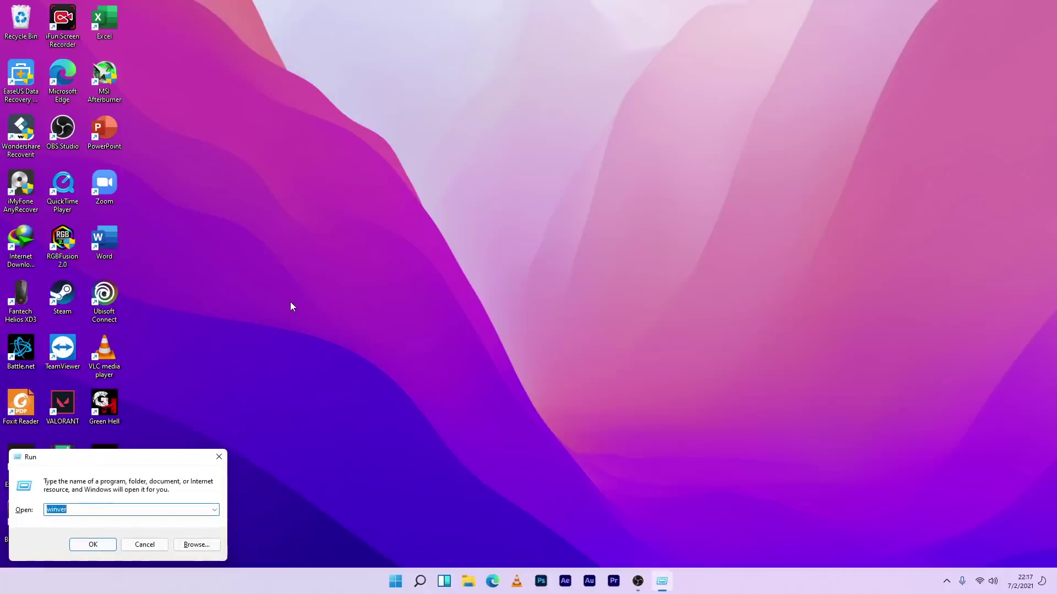
pyautogui.click(79, 512)
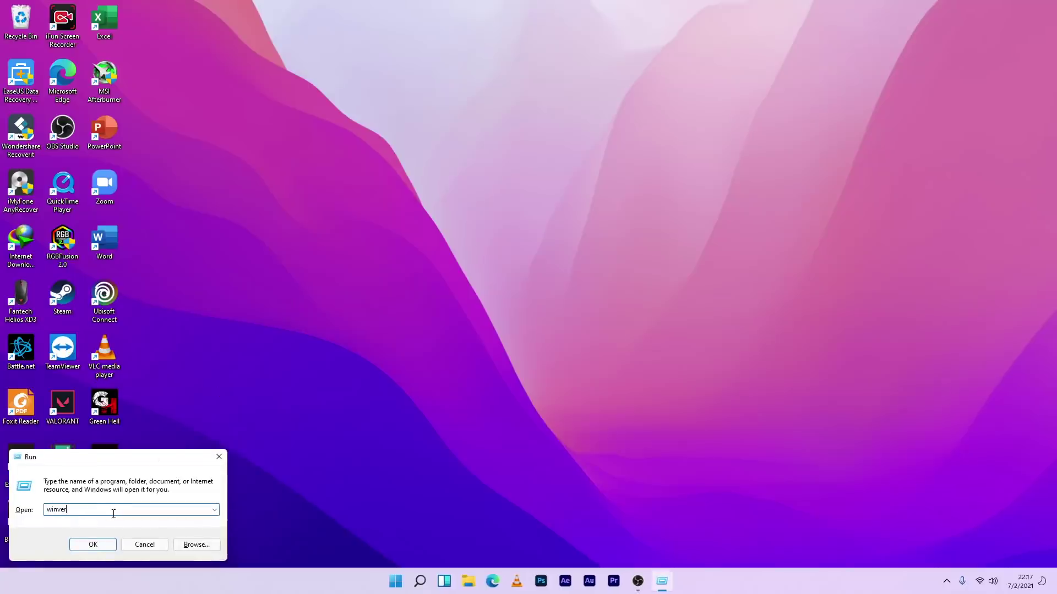
pyautogui.click(101, 546)
pyautogui.moveTo(190, 28); pyautogui.dragTo(569, 139)
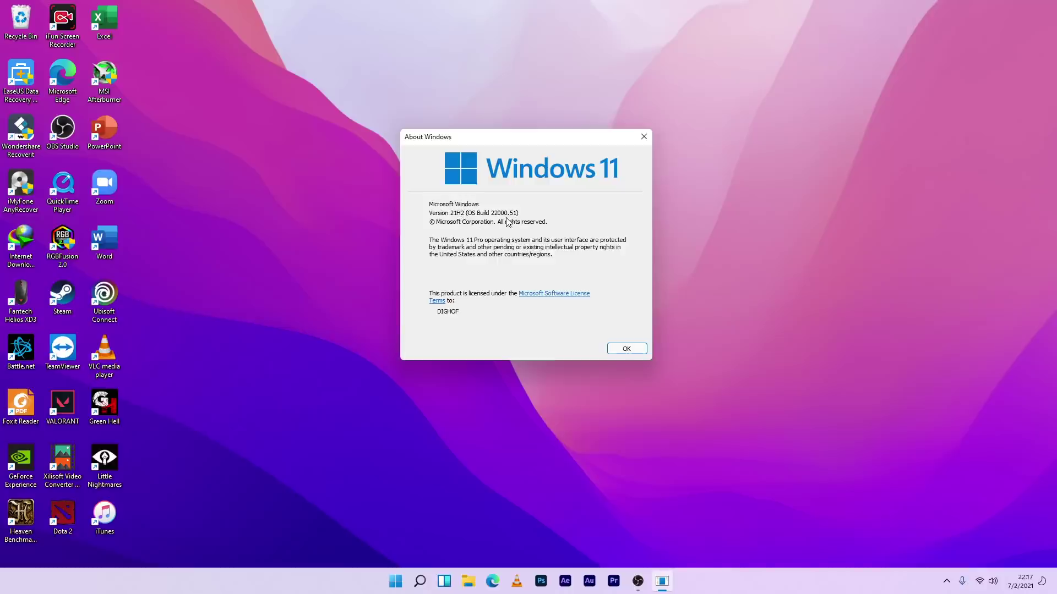
# Dismiss the About Windows window and apply the dark blue Windows theme in the desktop's Personalization settings.
pyautogui.click(627, 348)
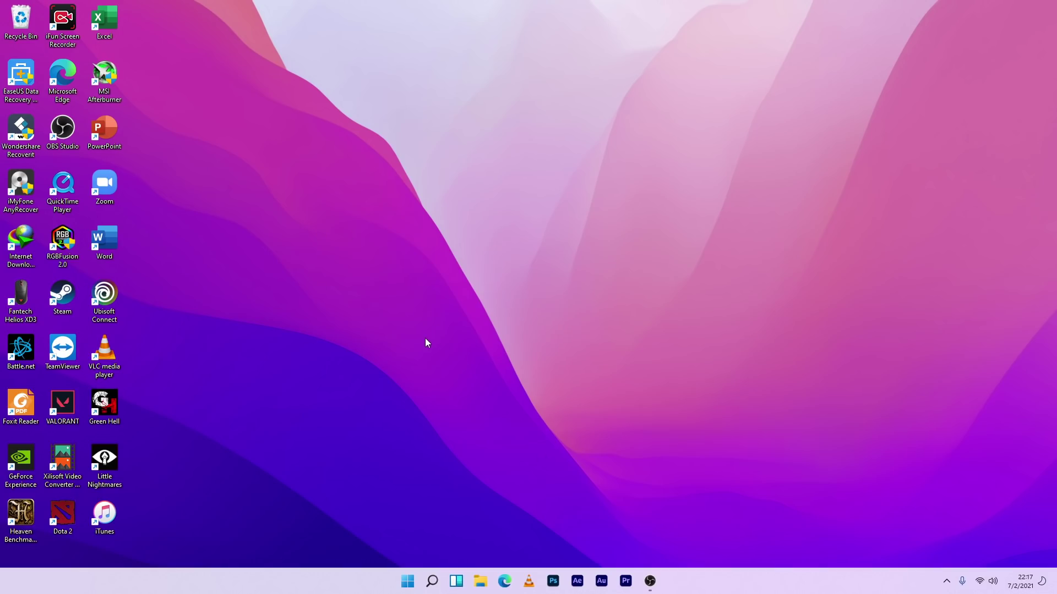
pyautogui.rightClick(417, 278)
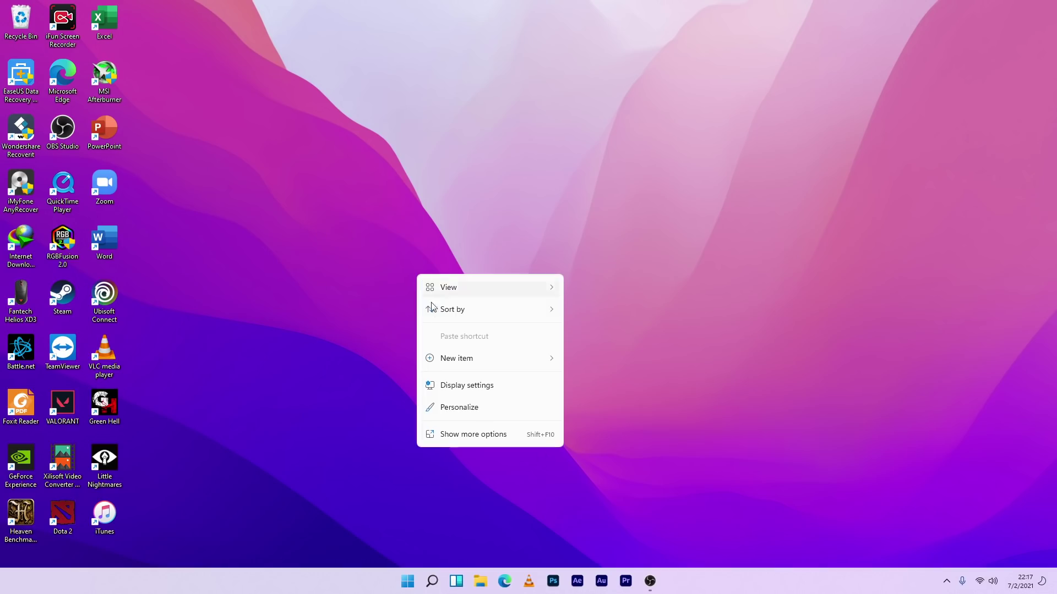
pyautogui.click(447, 407)
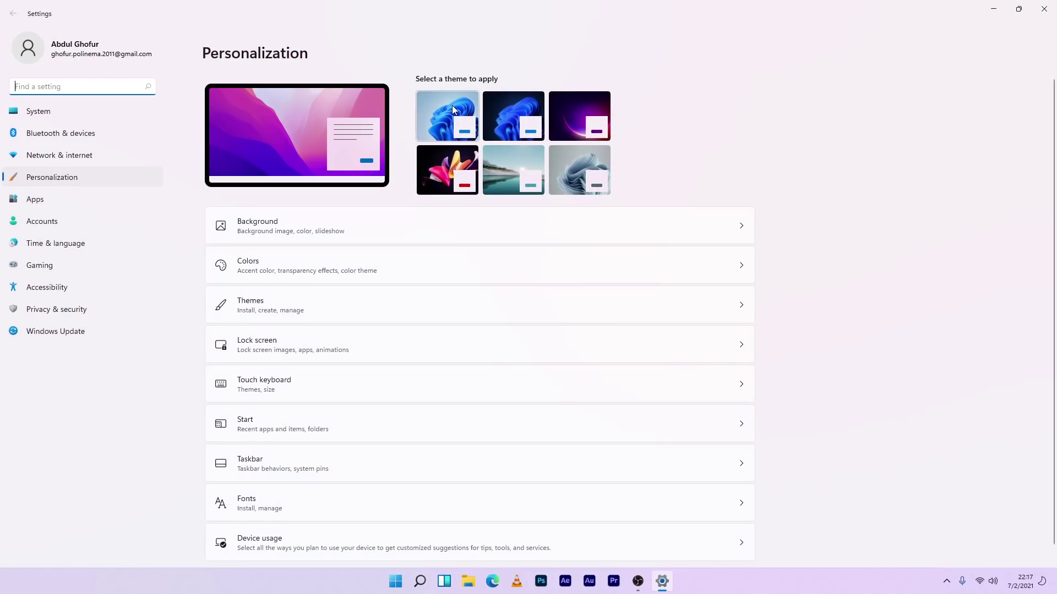
pyautogui.click(509, 104)
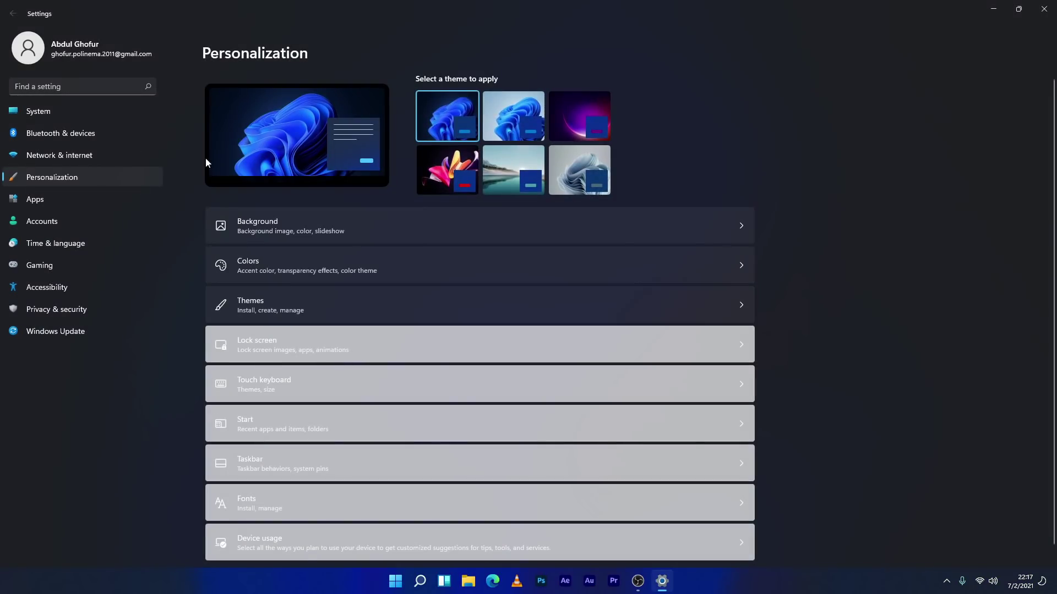
# Look through the Personalization, System, Bluetooth & devices and Accounts pages of the Windows 11 settings.
pyautogui.scroll(-1, 264, 386)
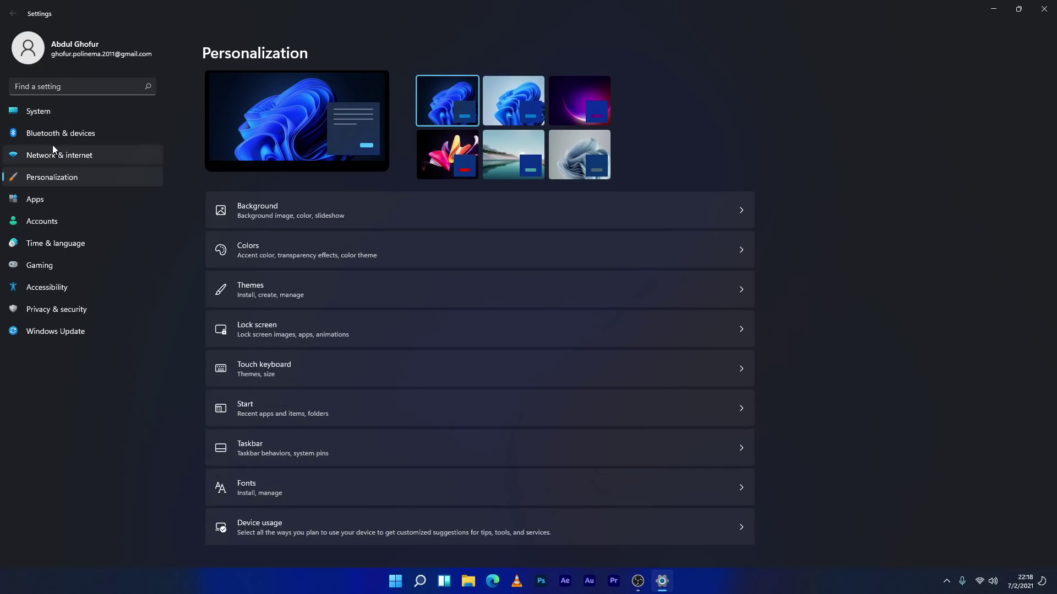
pyautogui.click(47, 115)
pyautogui.click(60, 135)
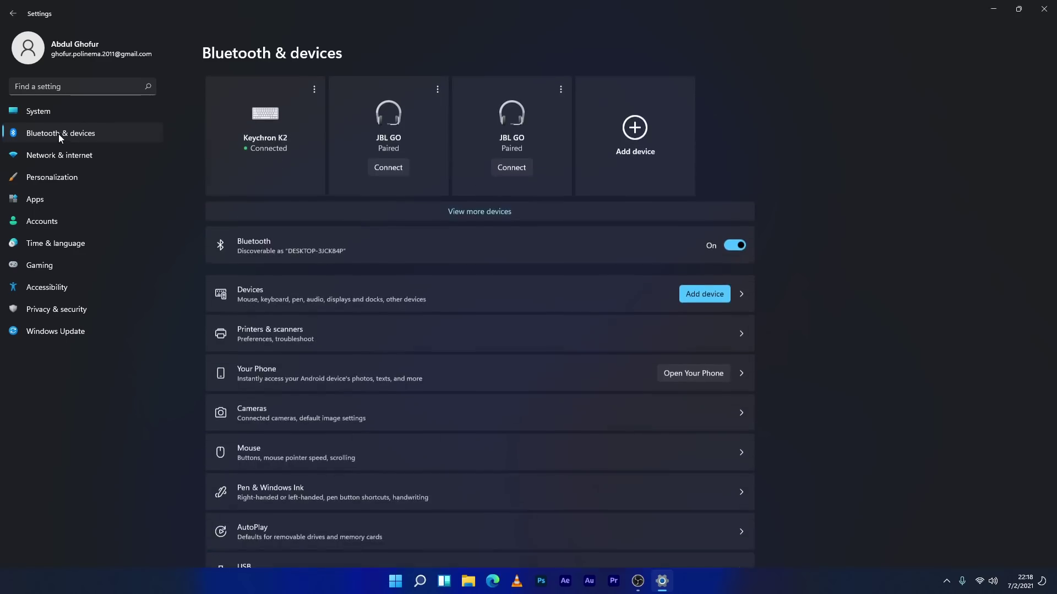
pyautogui.click(61, 110)
pyautogui.click(65, 133)
pyautogui.click(62, 221)
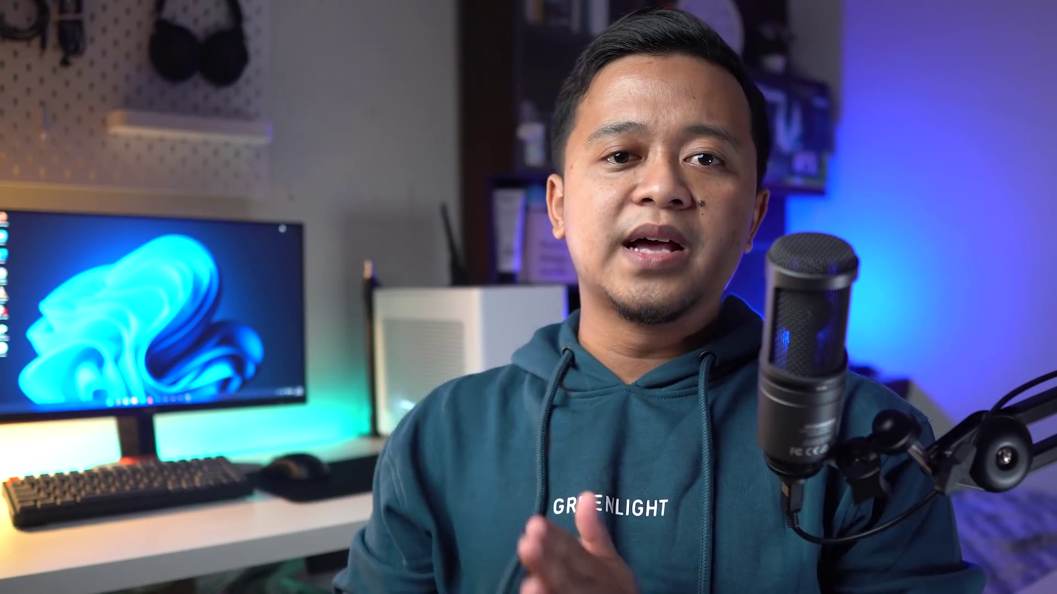